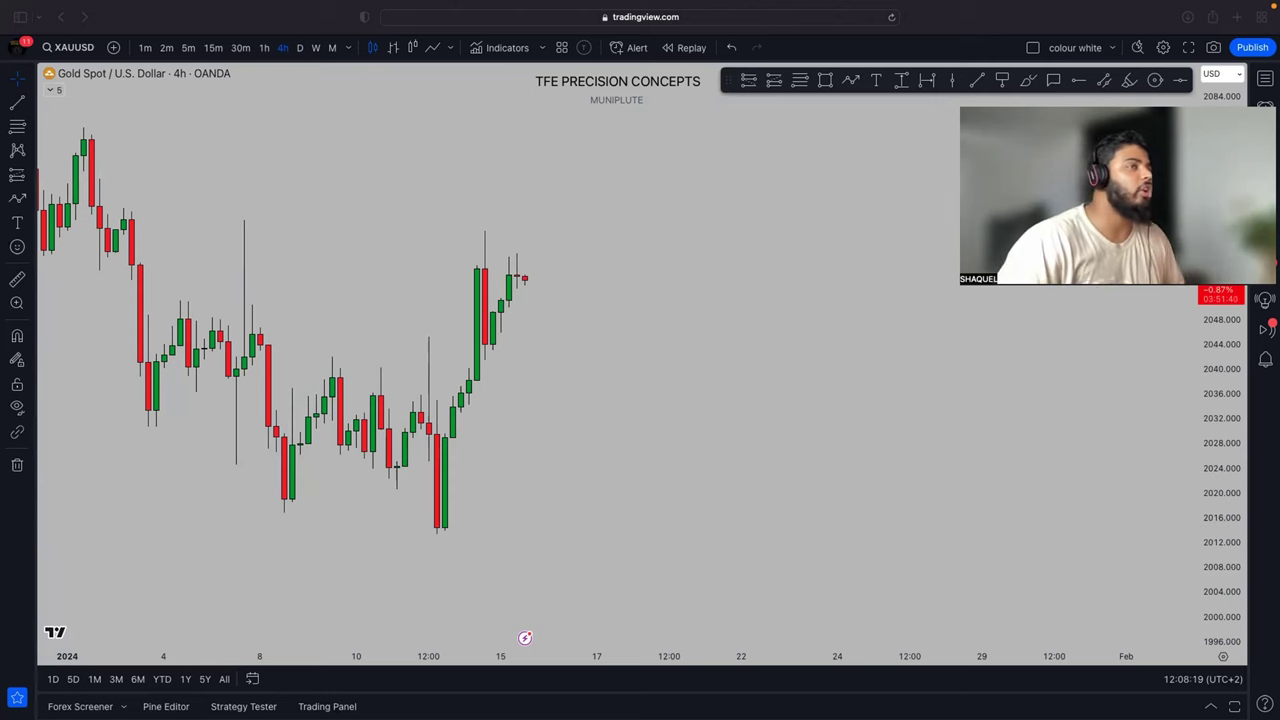
Switch the chart from XAUUSD to US30 and set it to the 15-minute timeframe
click(1266, 80)
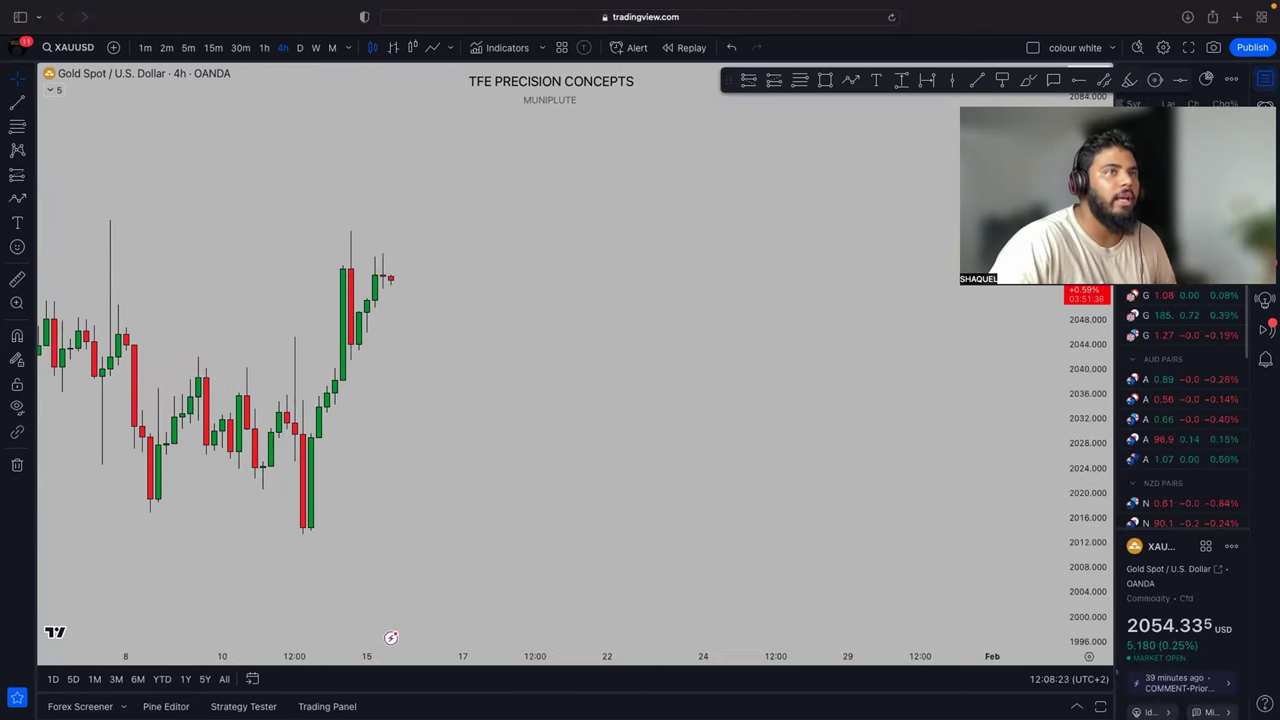
key(Down)
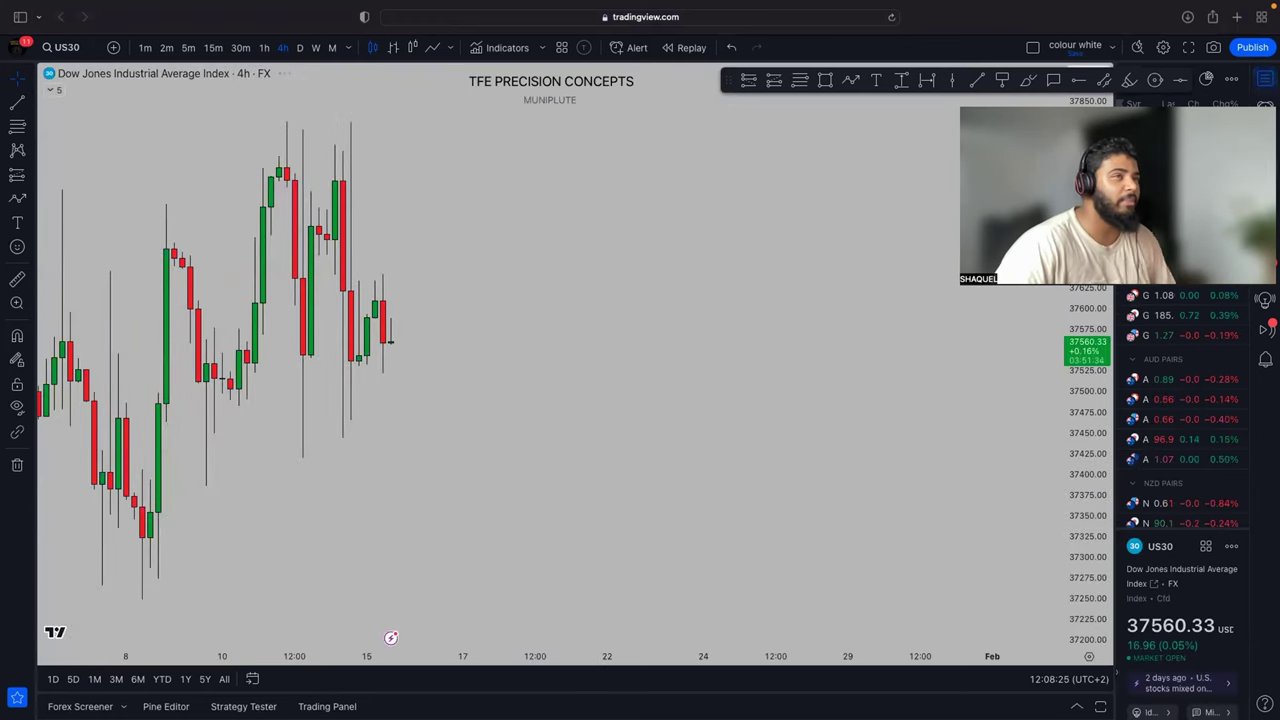
click(1264, 79)
drag(237, 293, 589, 280)
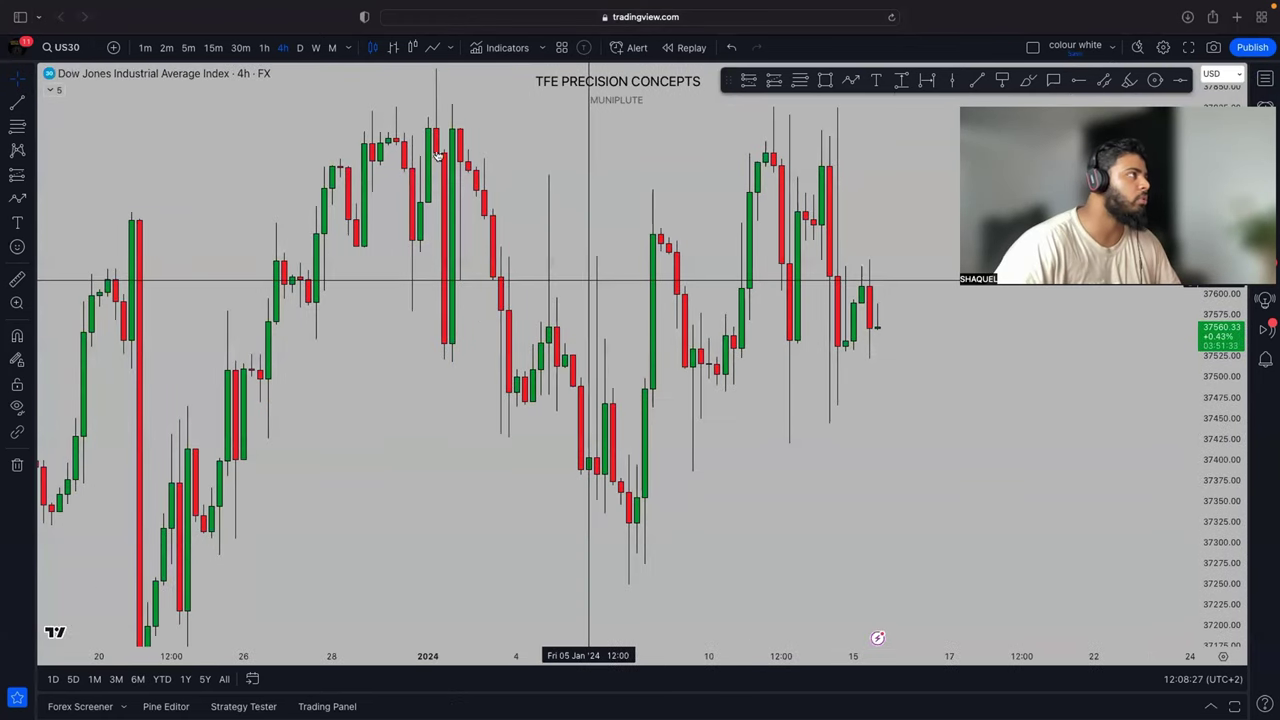
click(209, 48)
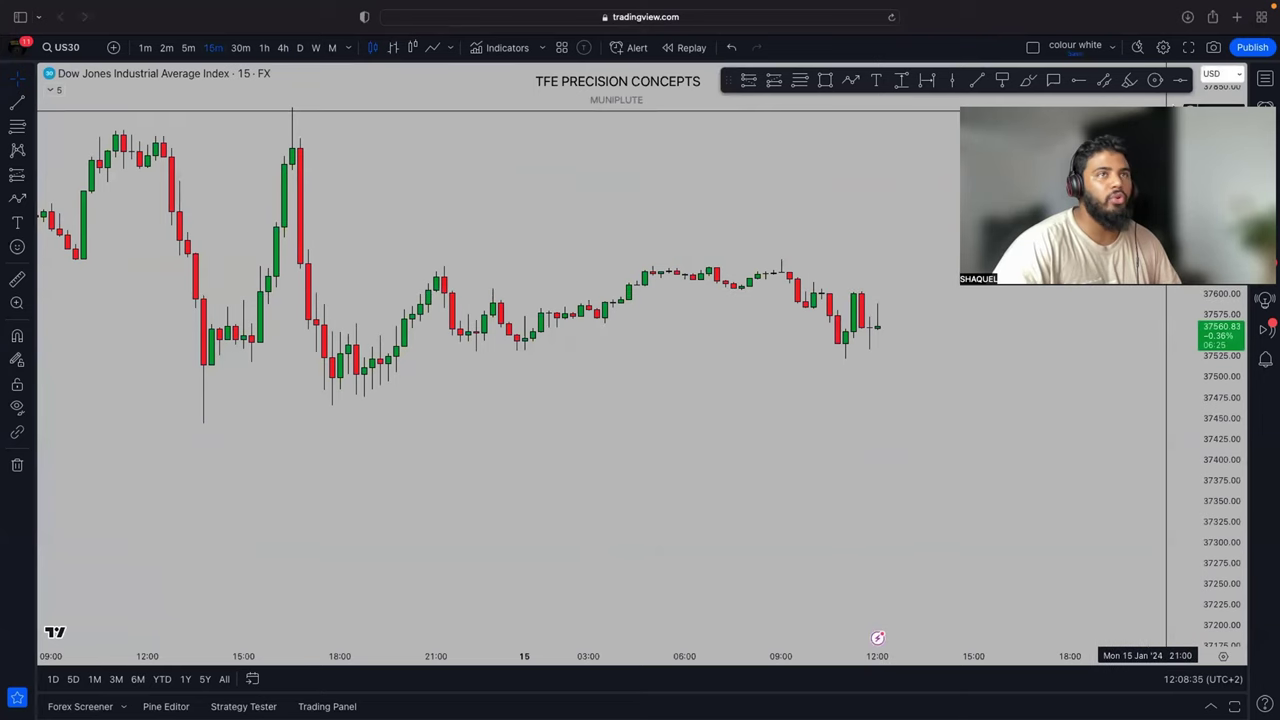
Show the watchlist widened to its full columns and move the floating drawing toolbar clear of it
click(1265, 78)
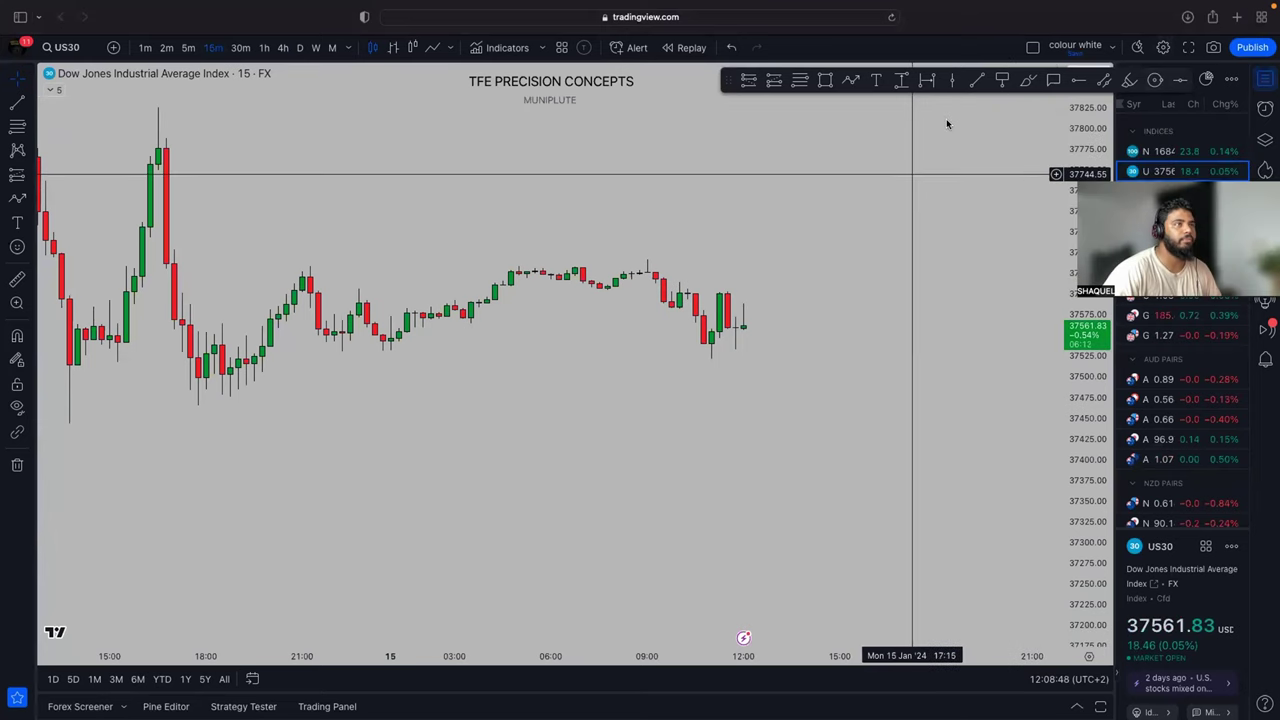
drag(1114, 172, 1025, 172)
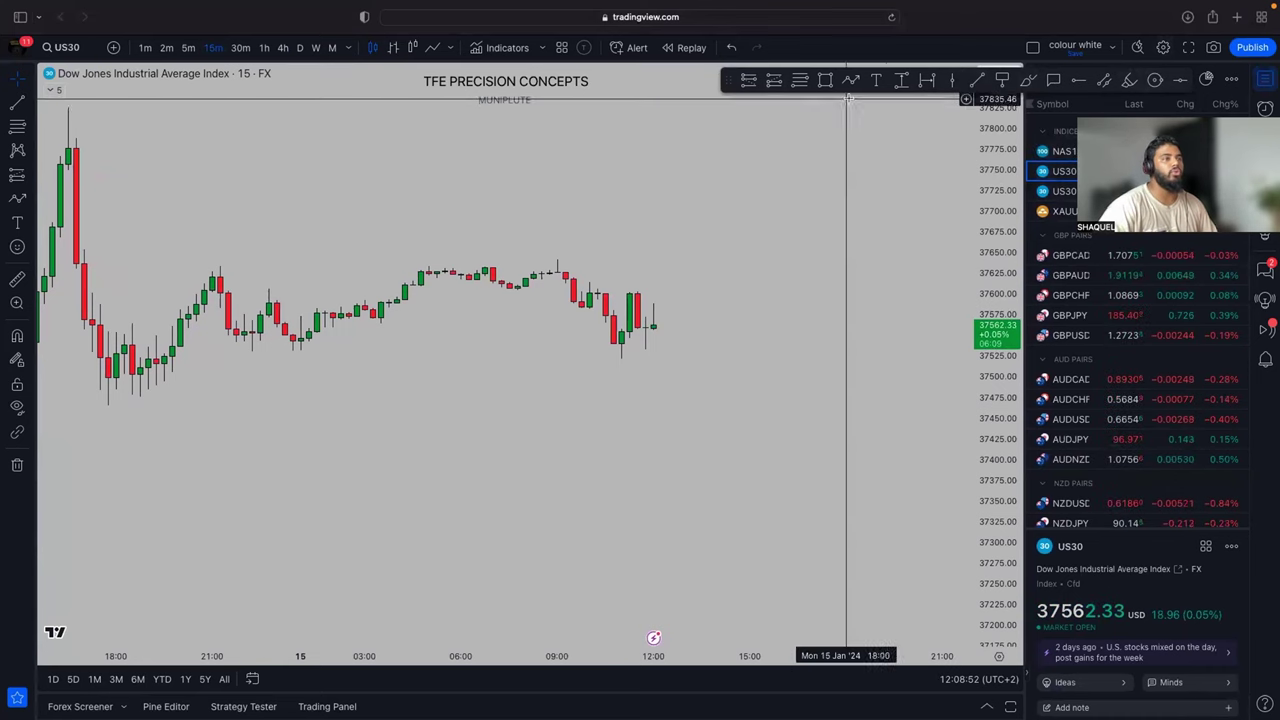
drag(725, 79, 450, 80)
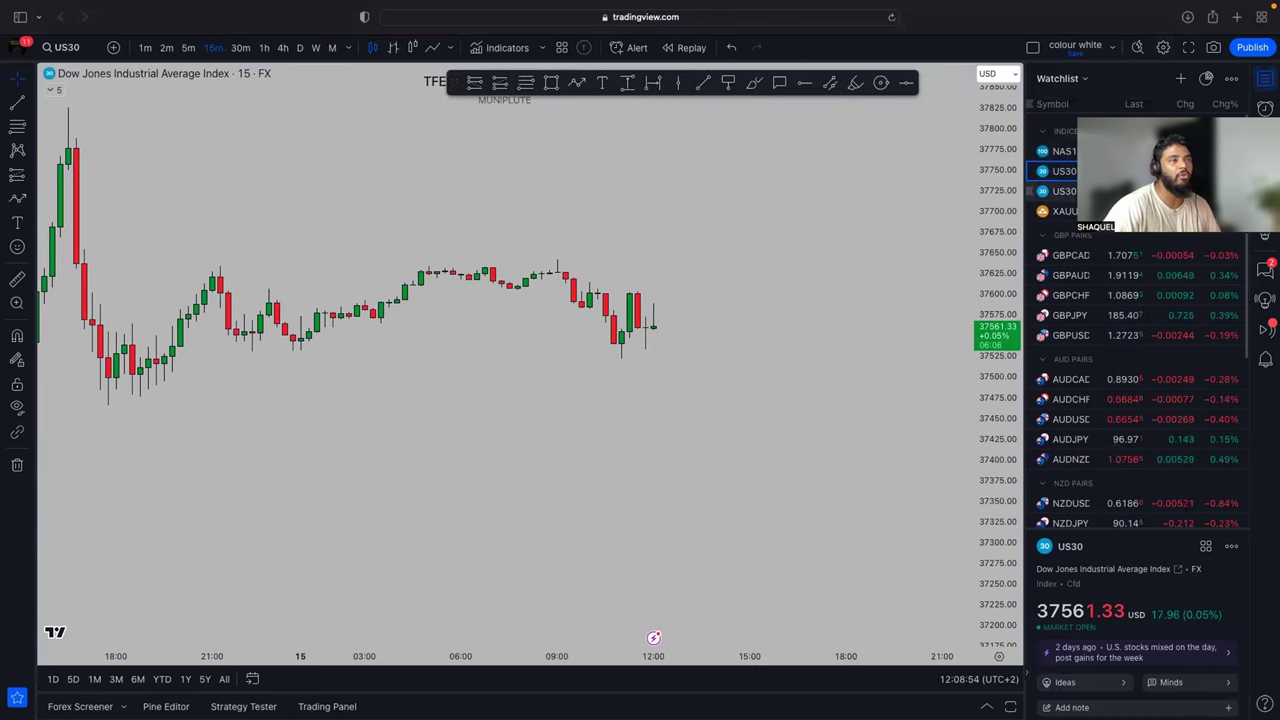
Remove EURCHF, EURGBP, EURCAD, EURAUD, EURUSD and the CAD PAIRS section from the watchlist
scroll(1157, 477, down, 5)
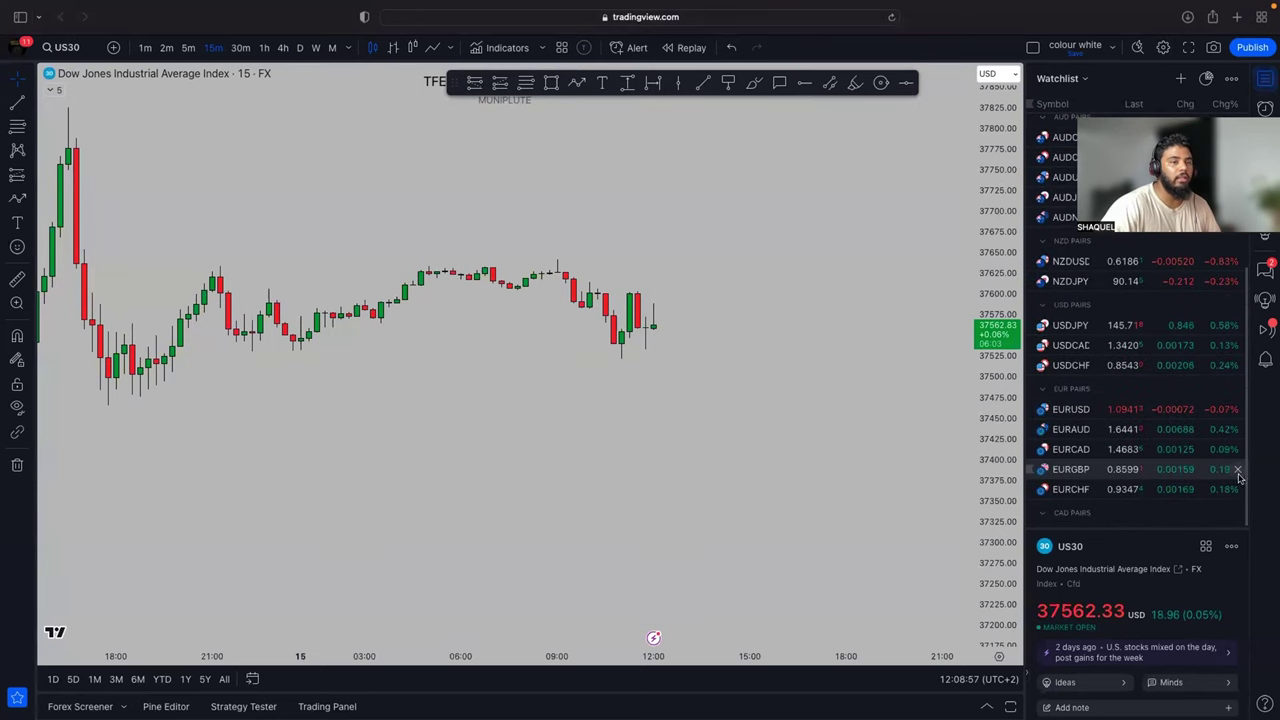
scroll(1237, 494, up, 1)
click(1236, 487)
click(1237, 485)
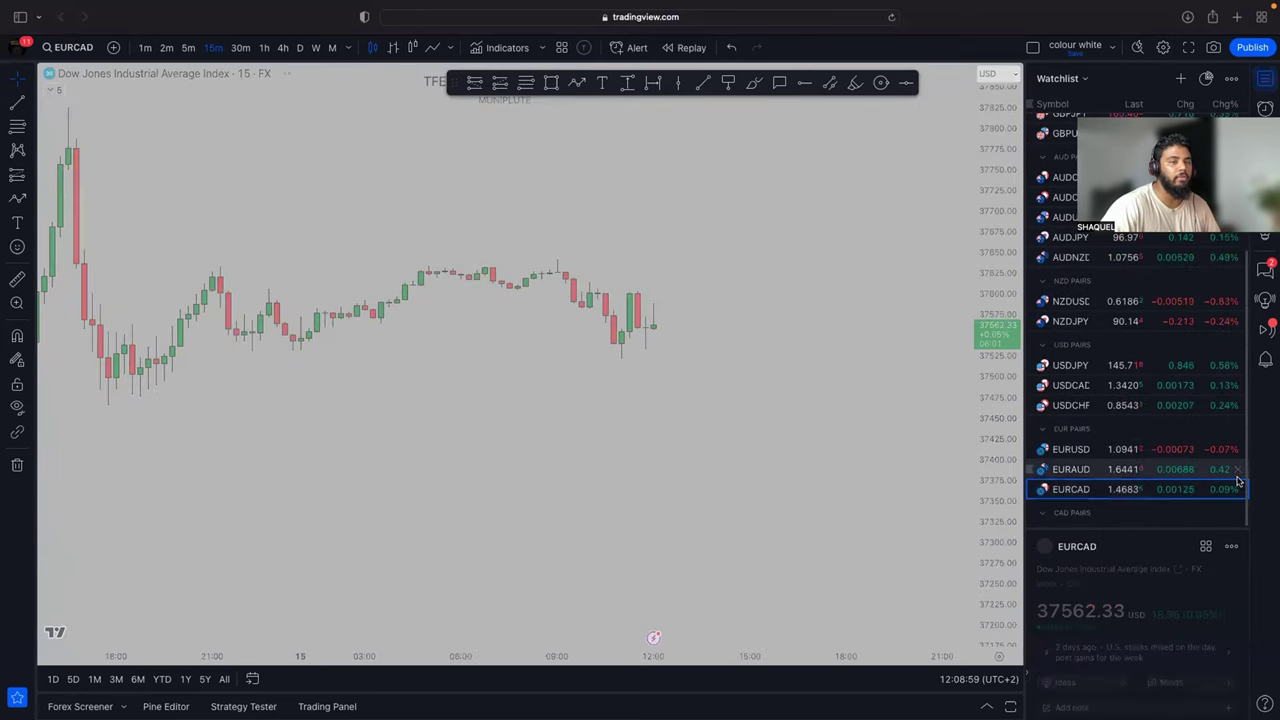
click(1237, 484)
click(1237, 483)
click(1237, 485)
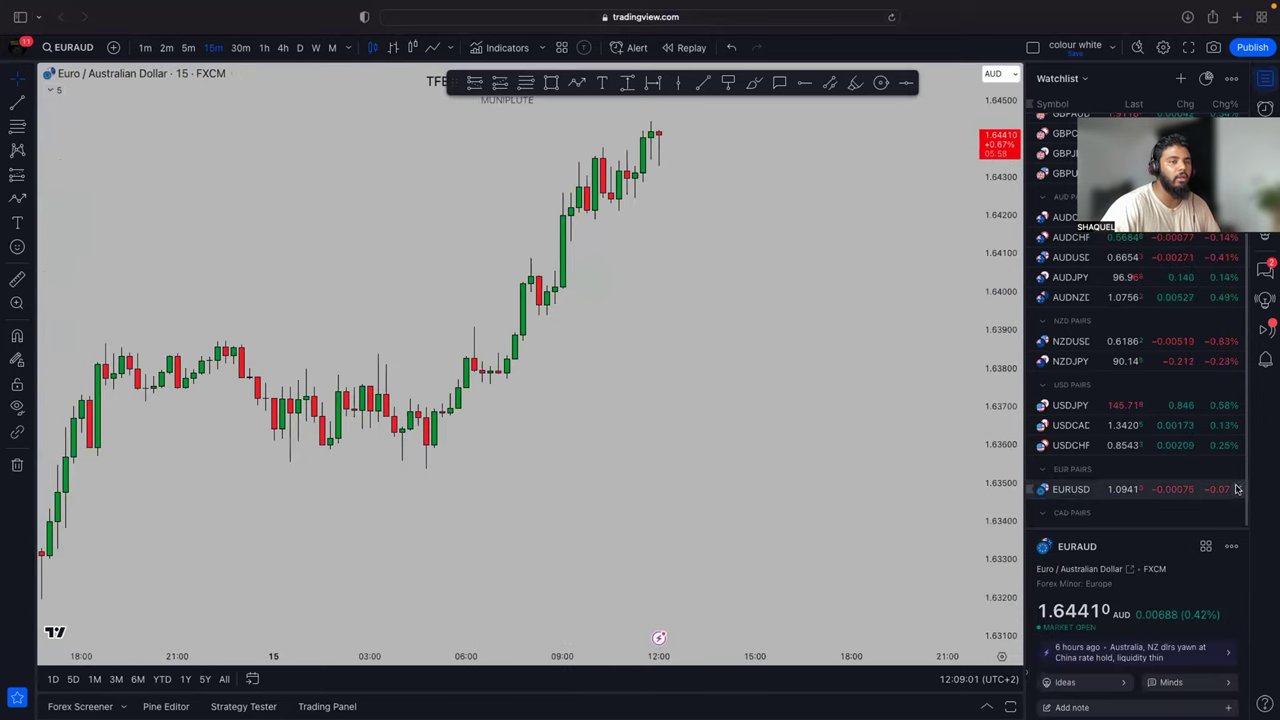
click(1237, 488)
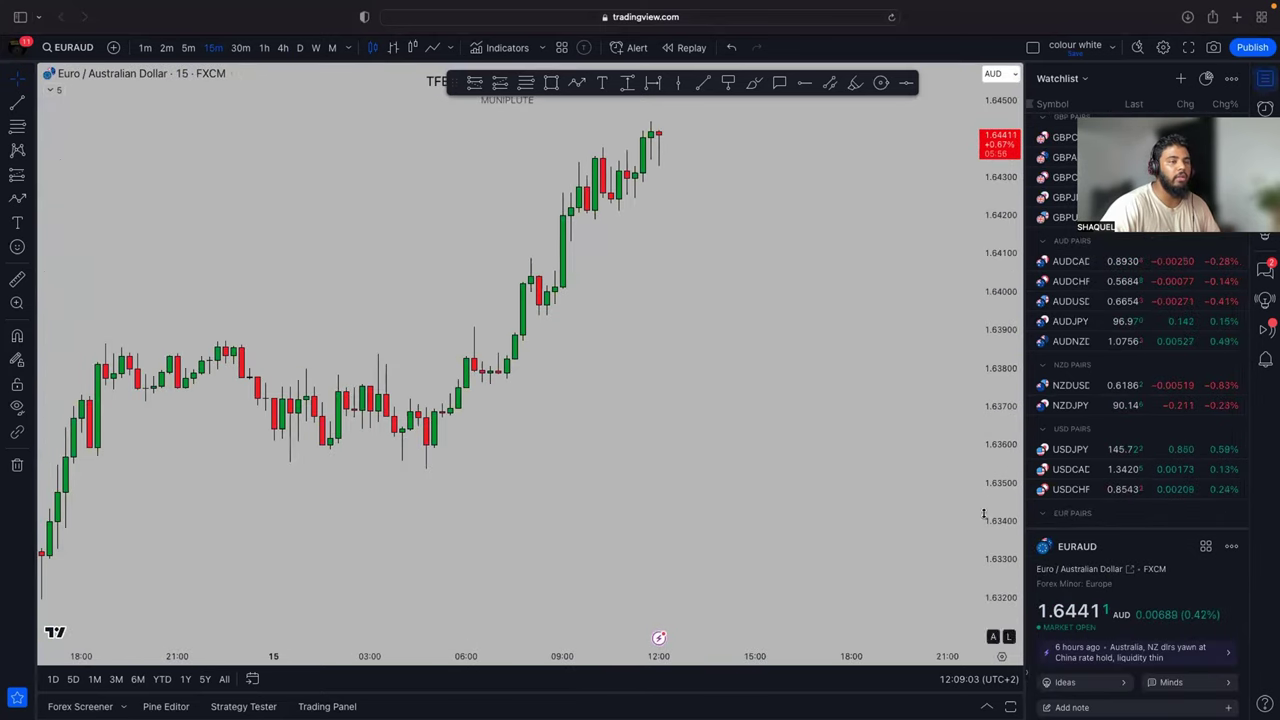
Remove the EUR PAIRS heading and all USD and NZD currency pairs from the watchlist
scroll(1237, 520, up, 1)
scroll(1237, 522, up, 1)
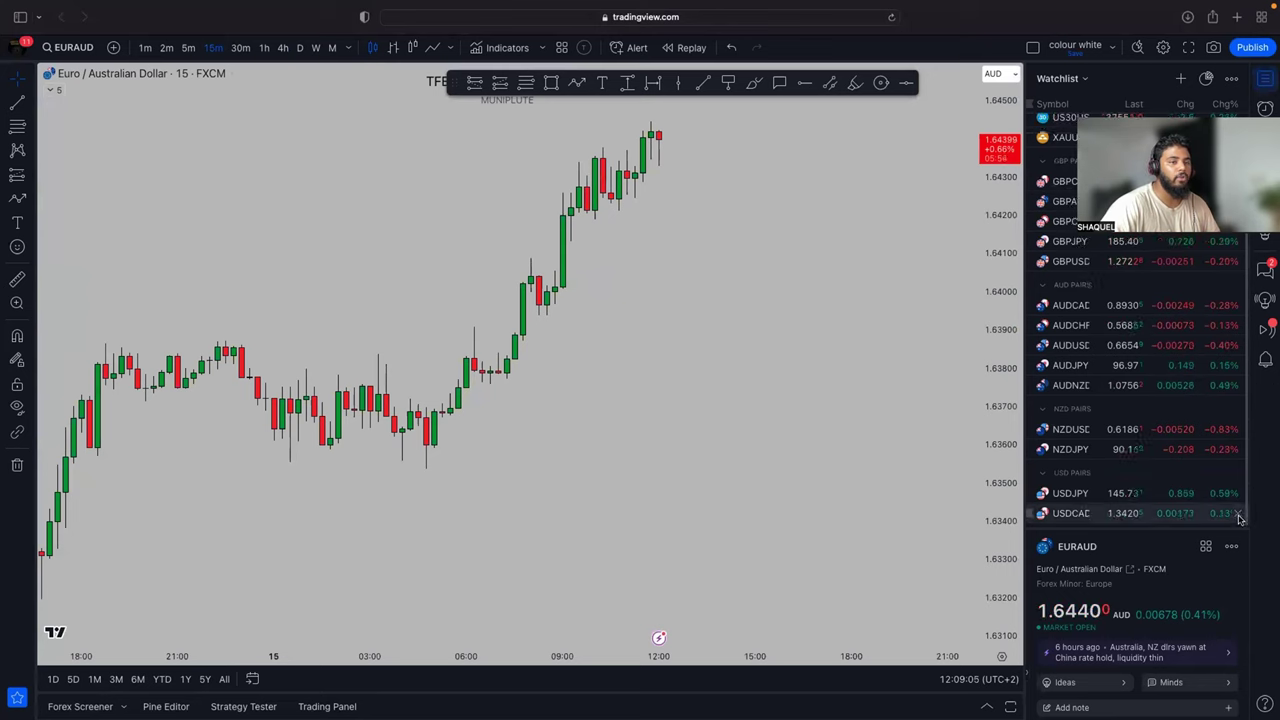
scroll(1240, 513, up, 3)
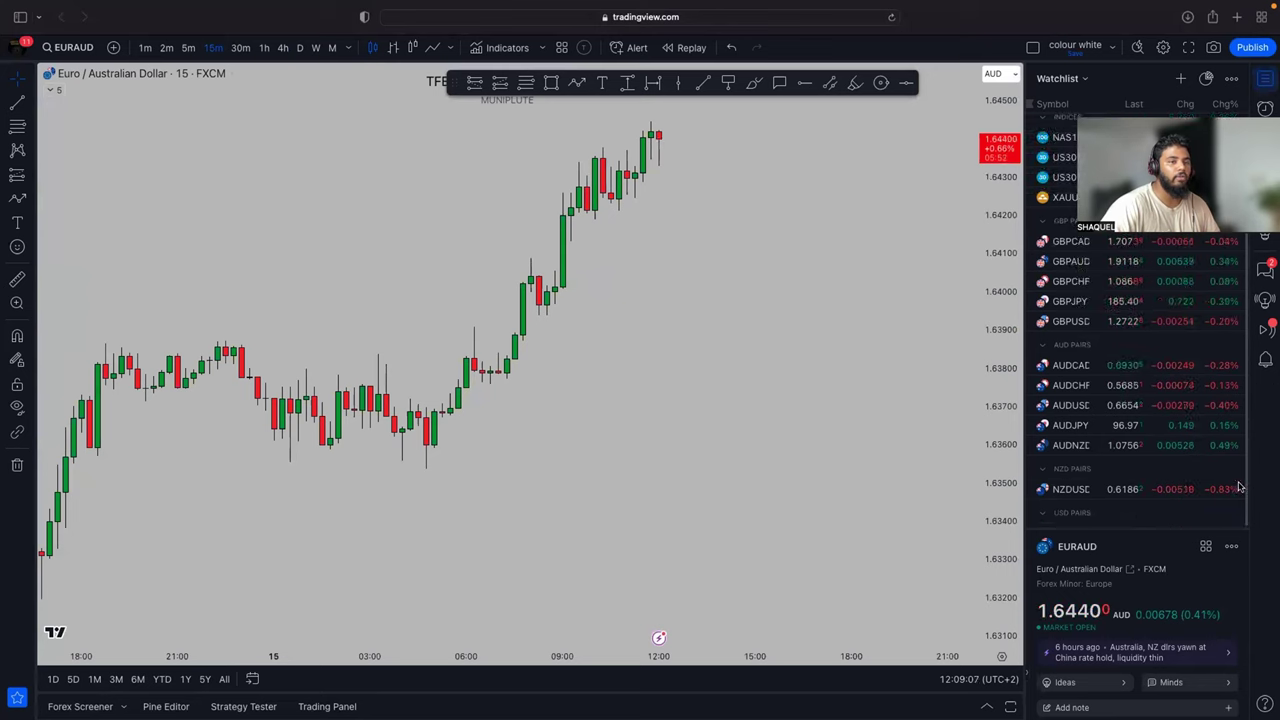
scroll(1237, 488, up, 1)
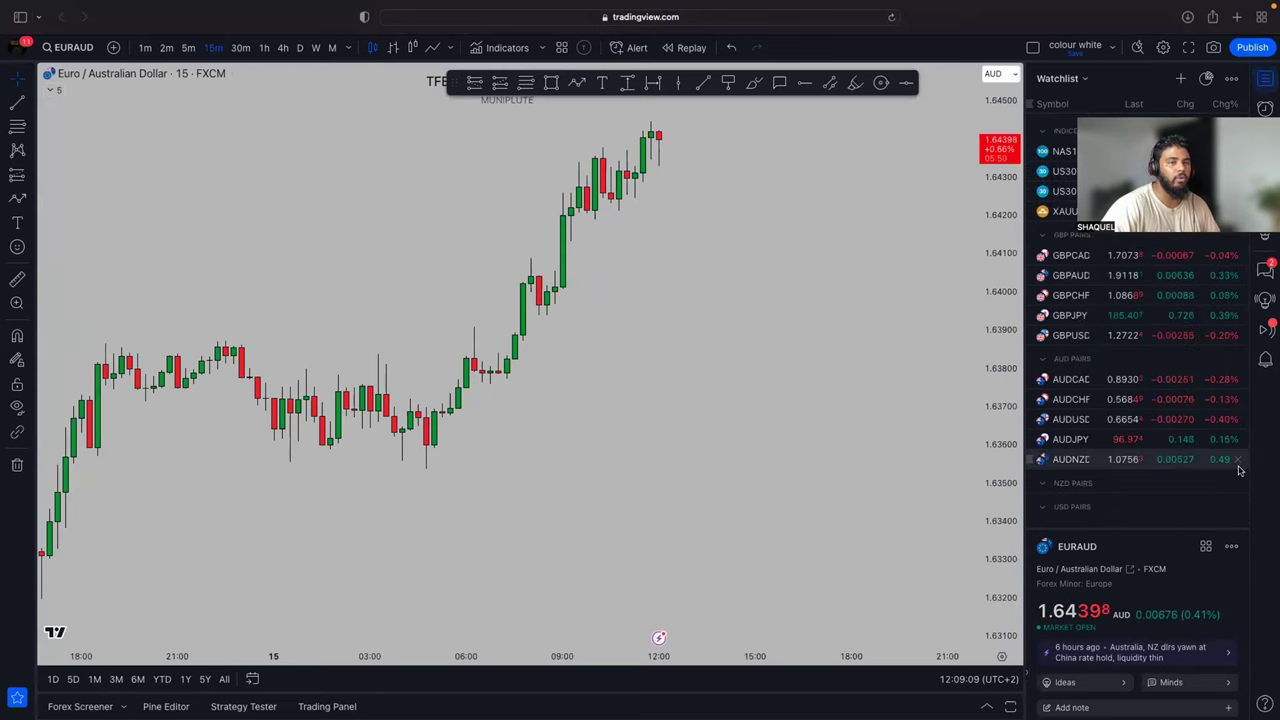
Remove the empty NZD PAIRS and USD PAIRS headings and all five AUD pairs from the watchlist
click(1239, 465)
click(1239, 465)
click(1239, 439)
click(1239, 419)
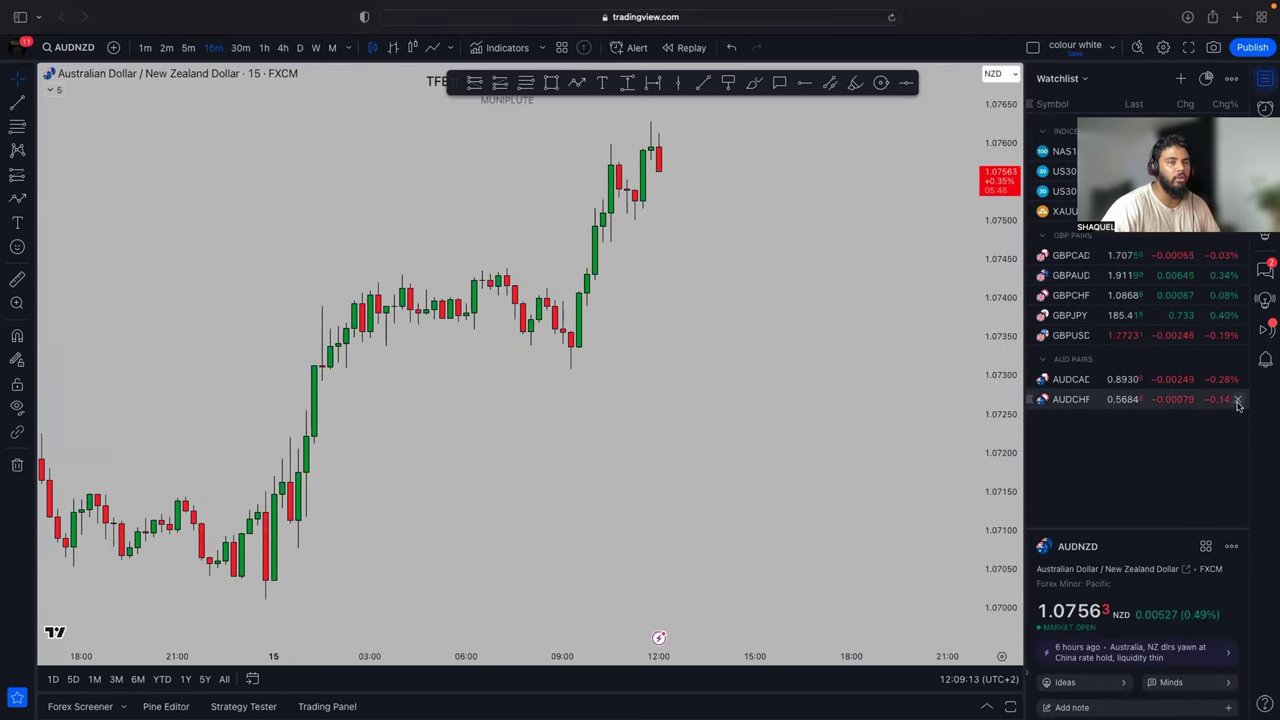
click(1239, 399)
click(1239, 379)
click(1239, 379)
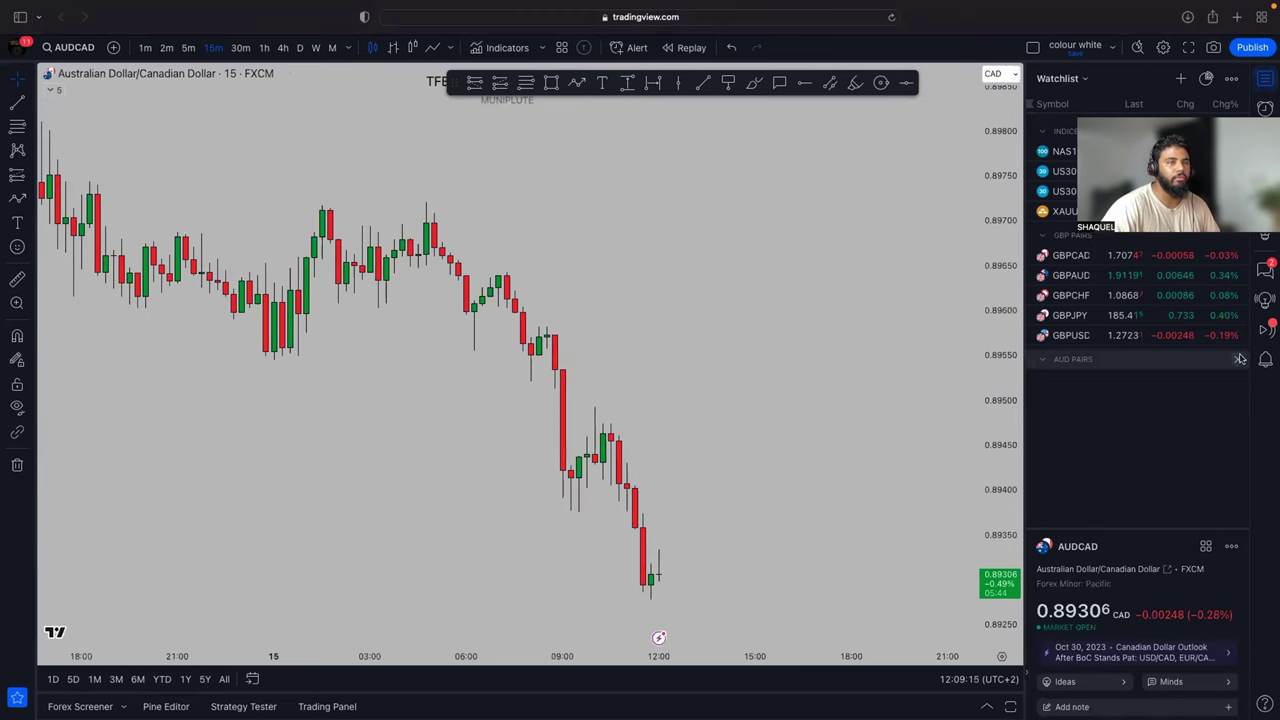
Remove the AUD PAIRS heading and the whole GBP PAIRS section from the watchlist, leaving only the indices section
click(1239, 335)
click(1241, 339)
click(1240, 315)
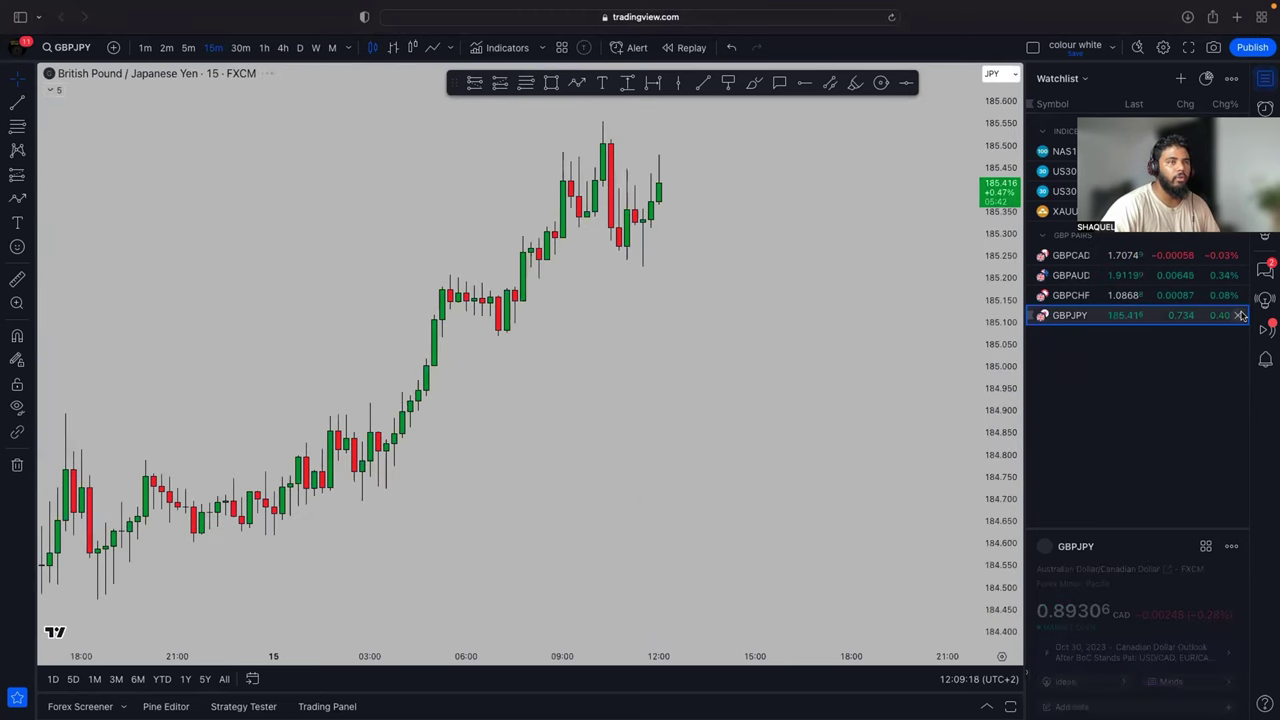
click(1240, 315)
click(1240, 295)
click(1239, 275)
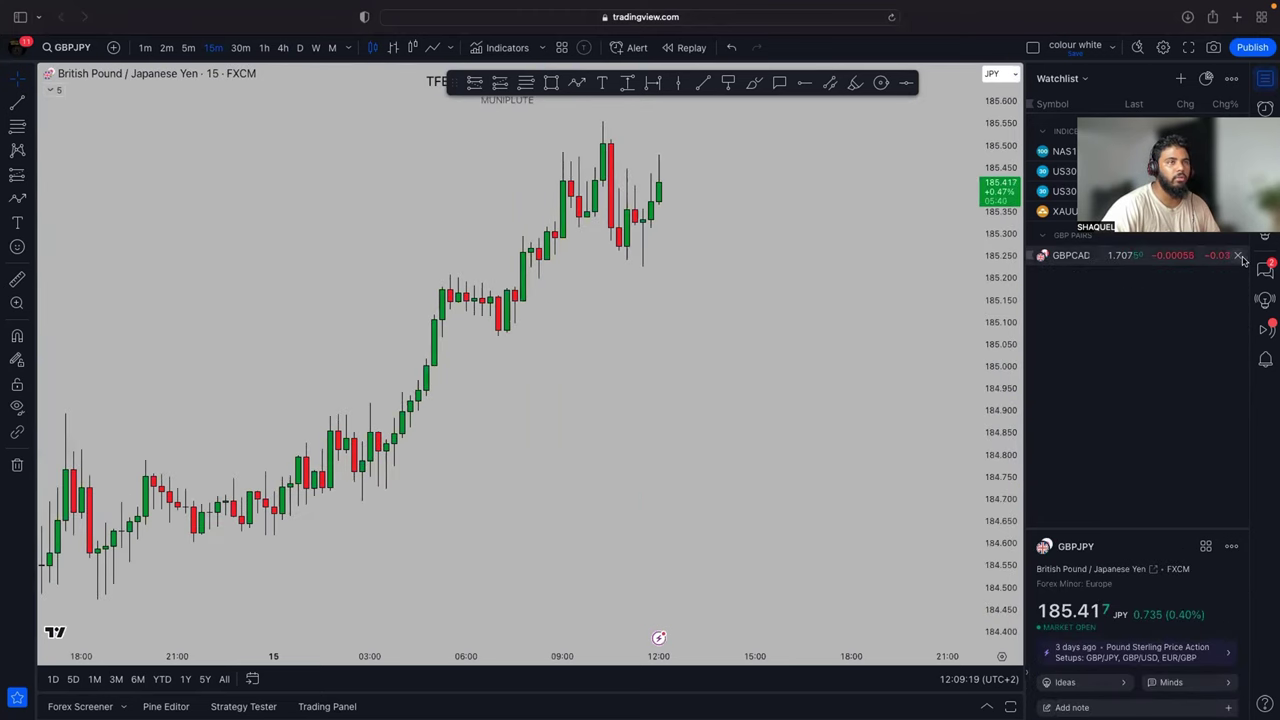
click(1238, 235)
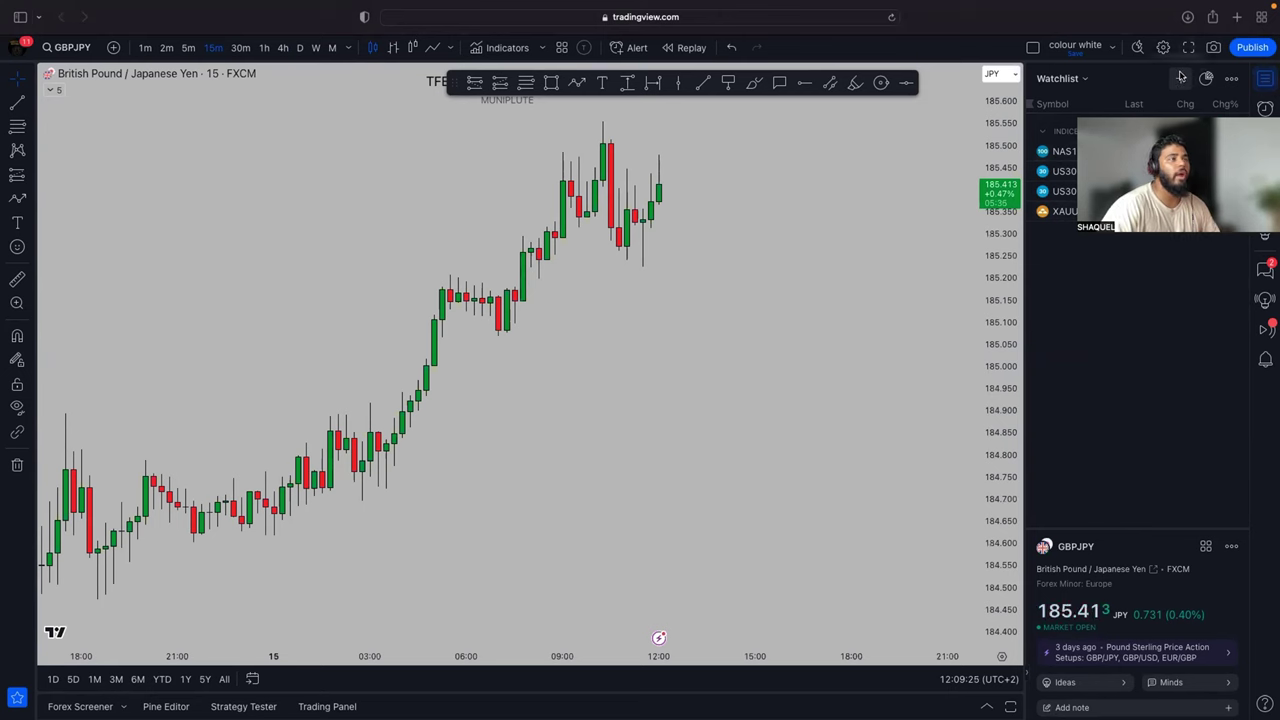
Display the OANDA US30USD chart and look up US30 among the symbols that can be added to the watchlist
click(1066, 191)
click(1181, 79)
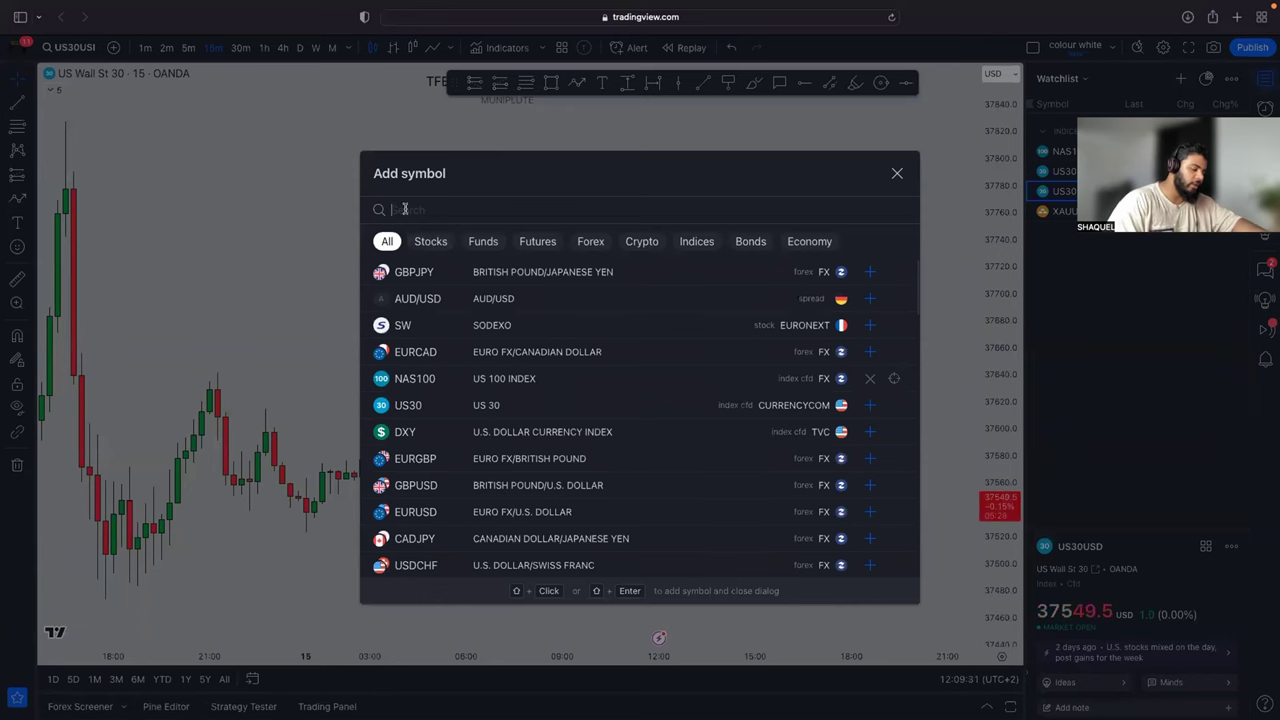
text(US30)
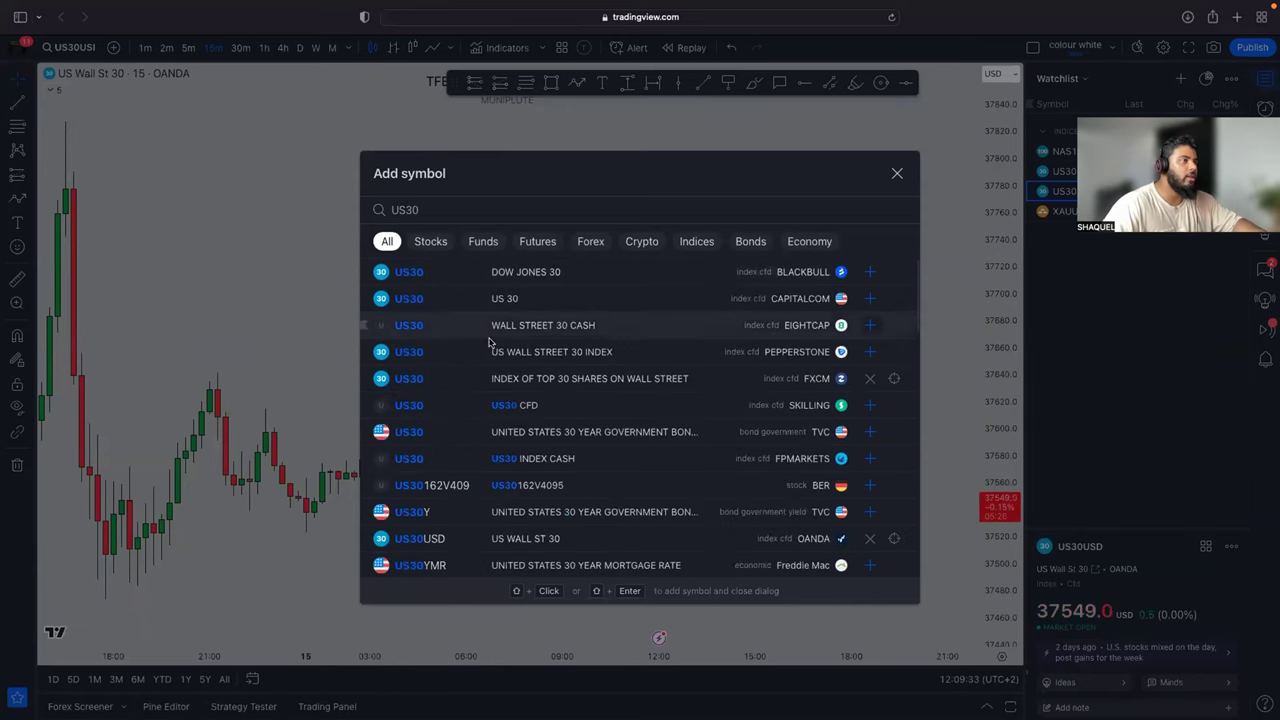
click(869, 378)
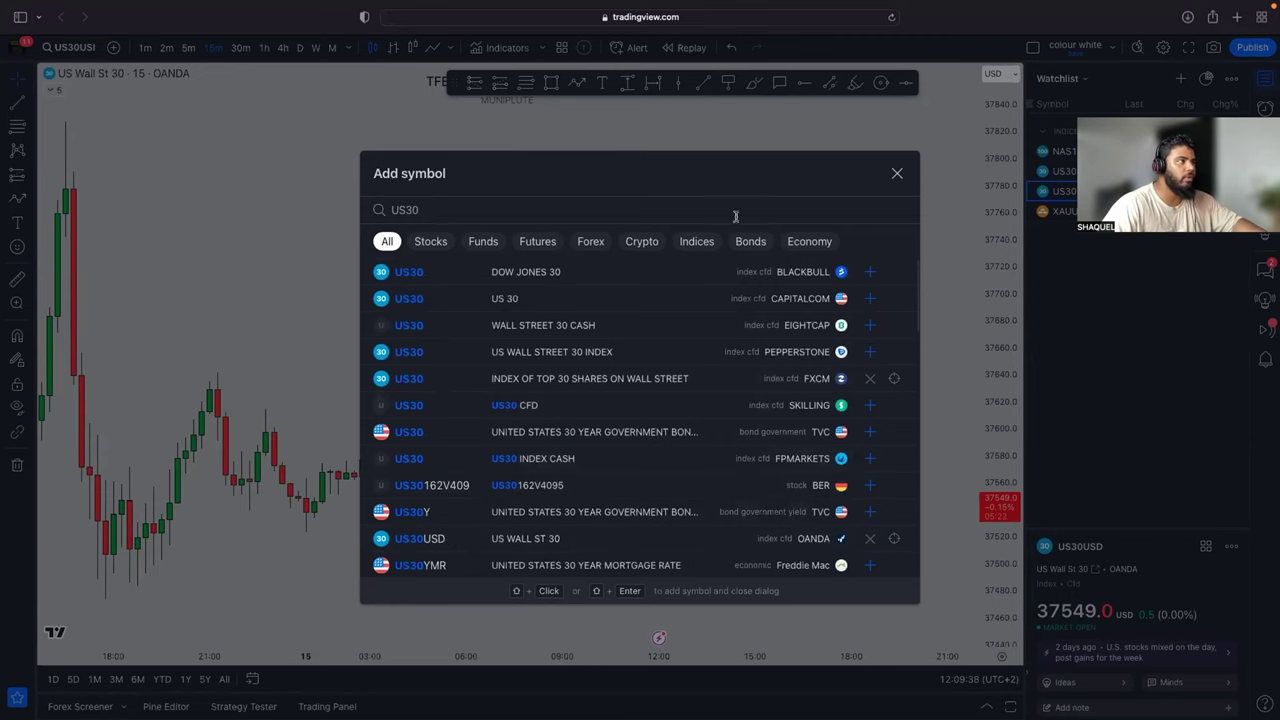
click(595, 130)
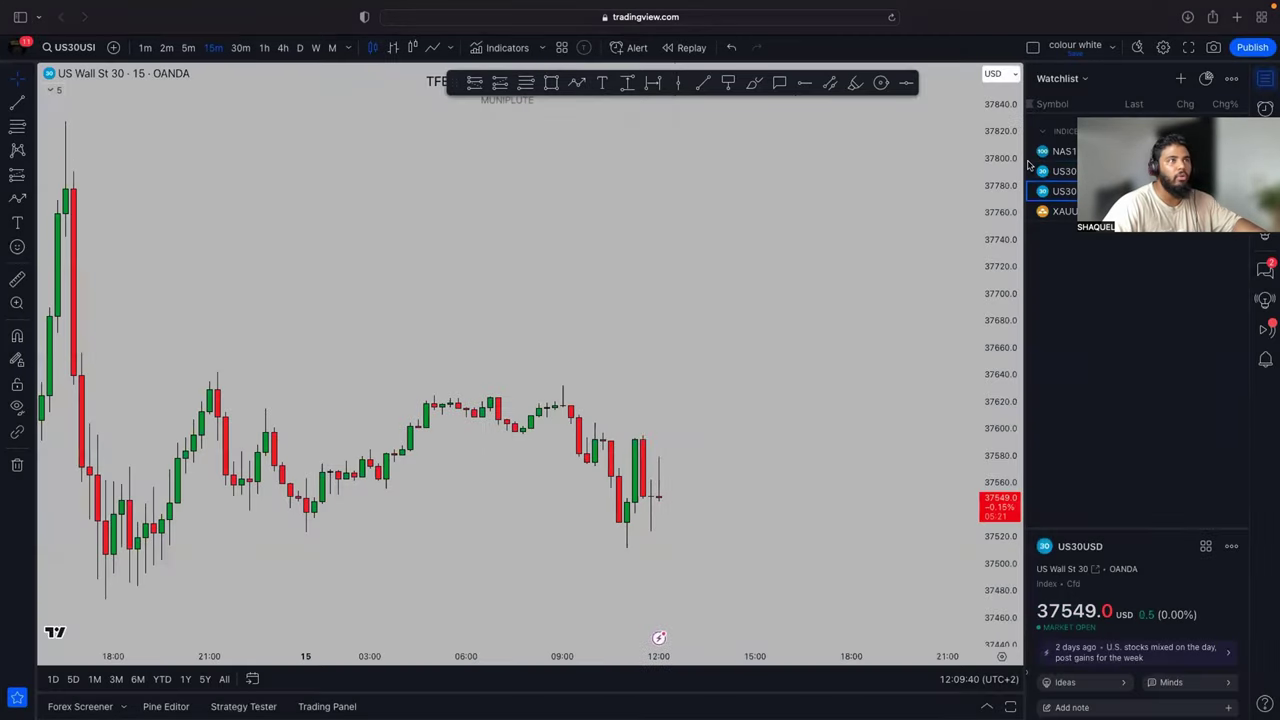
Hide the watchlist and place the floating drawing toolbar just below the chart title
drag(257, 320, 410, 215)
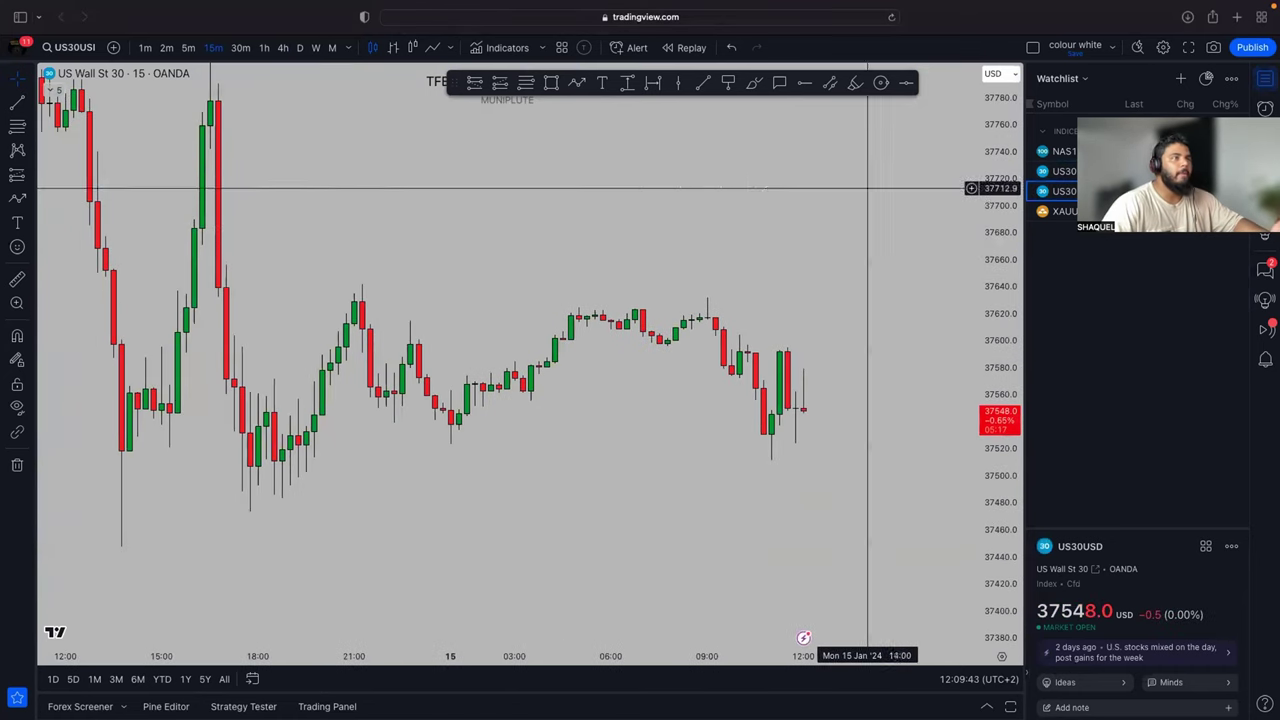
click(1265, 78)
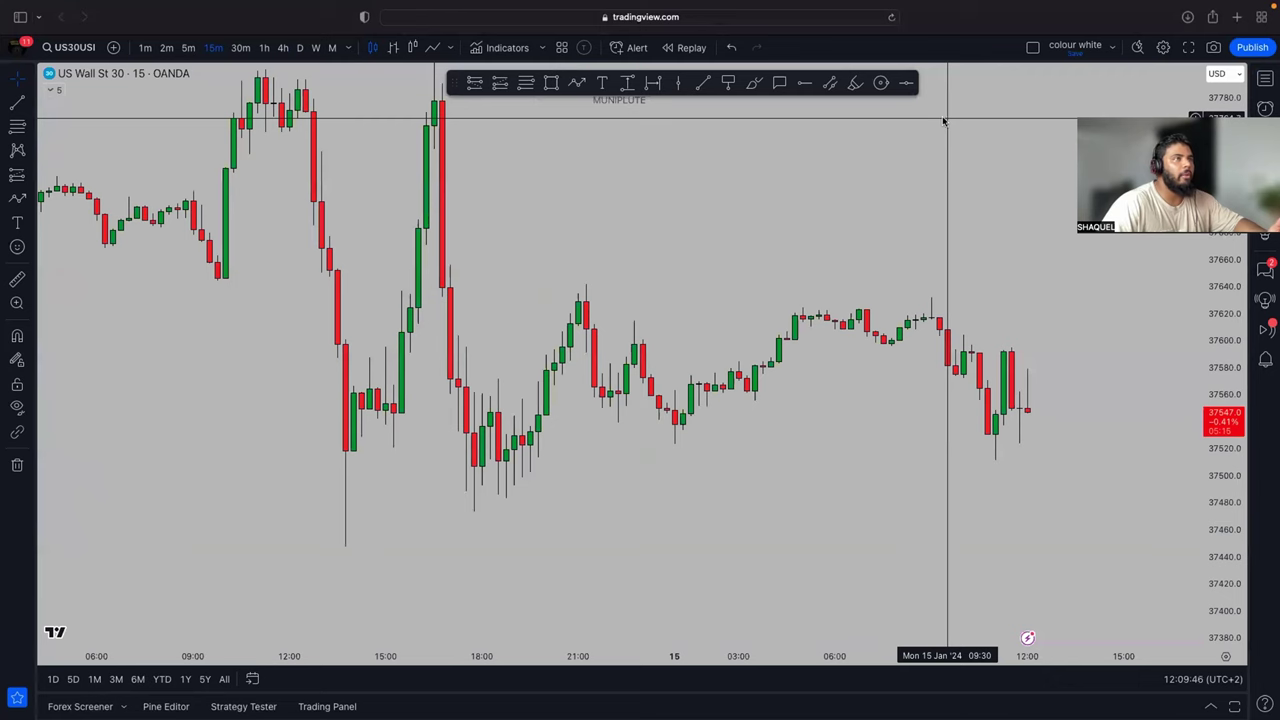
mouse_move(457, 92)
mouse_down()
mouse_move(538, 221)
mouse_move(412, 189)
mouse_move(408, 133)
mouse_up()
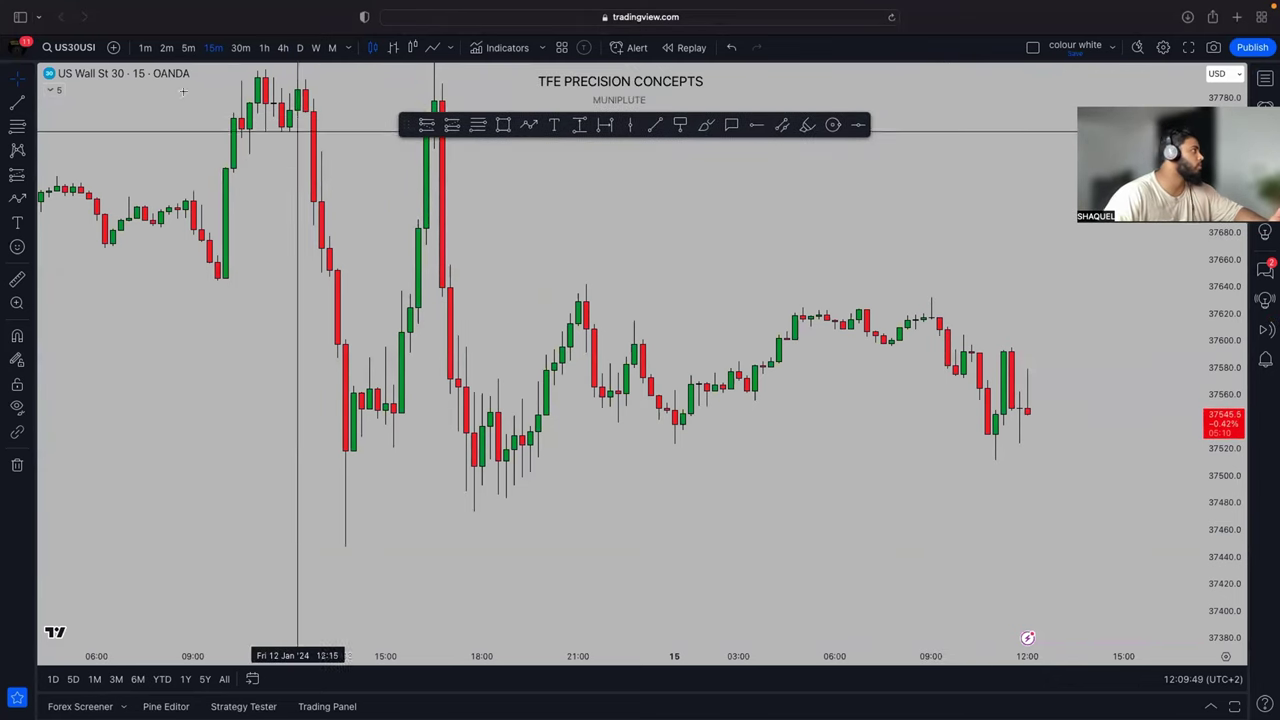
Draw a zigzag path above the candles with the Path tool and delete it
click(528, 124)
click(514, 262)
click(618, 220)
click(698, 179)
click(722, 318)
click(866, 169)
double_click(826, 309)
key(BackSpace)
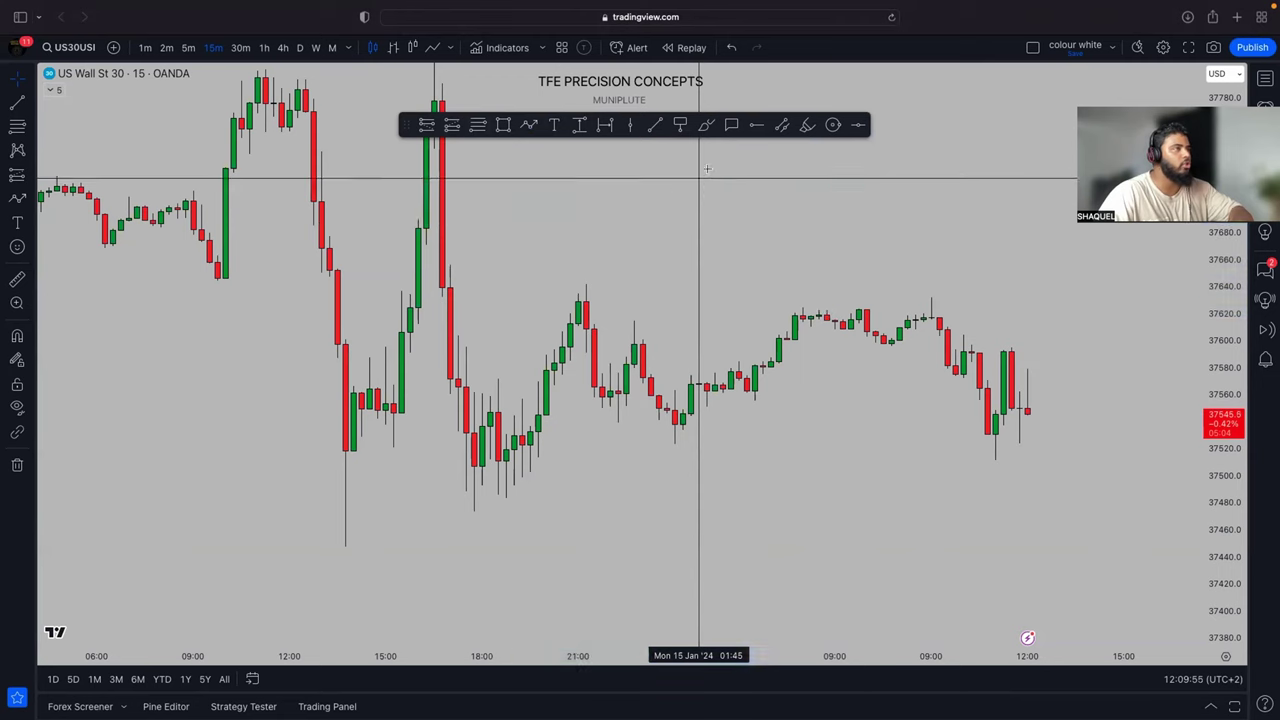
Draw a freehand highlighter stroke across the candles and delete it
click(807, 124)
drag(306, 297, 779, 290)
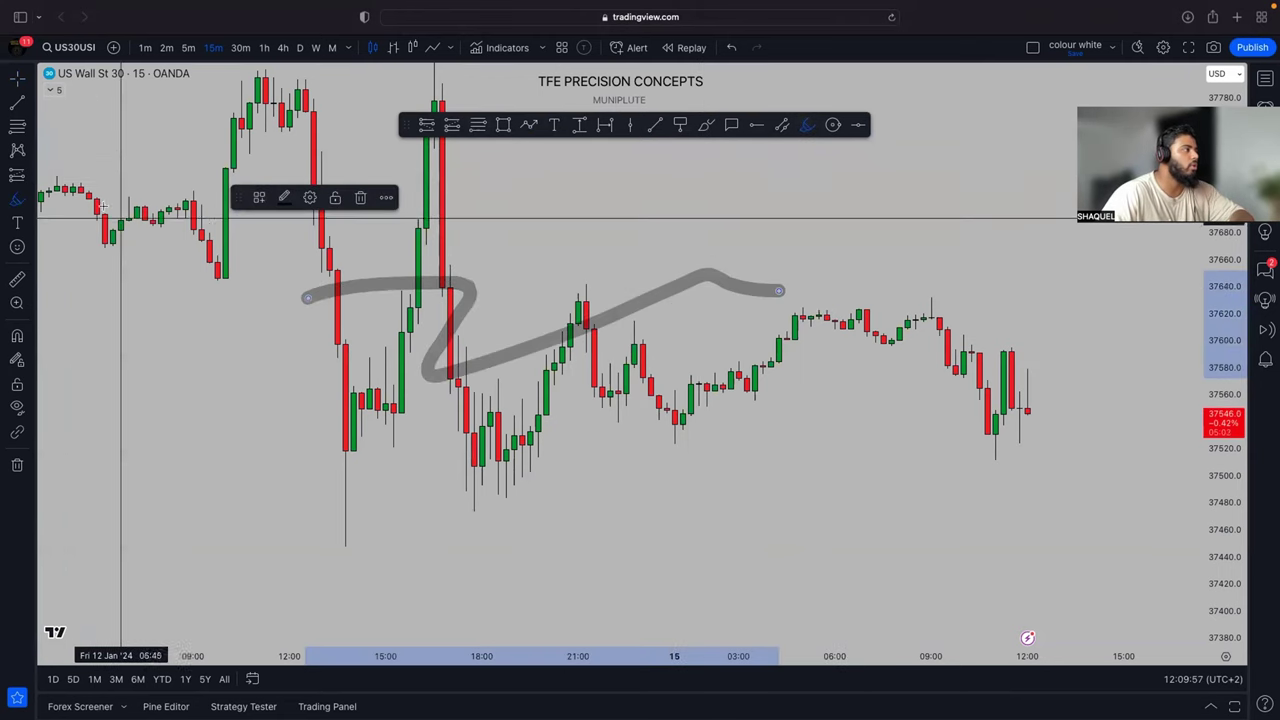
click(360, 197)
Place a short position and a long position on the chart and delete both
click(426, 124)
click(538, 214)
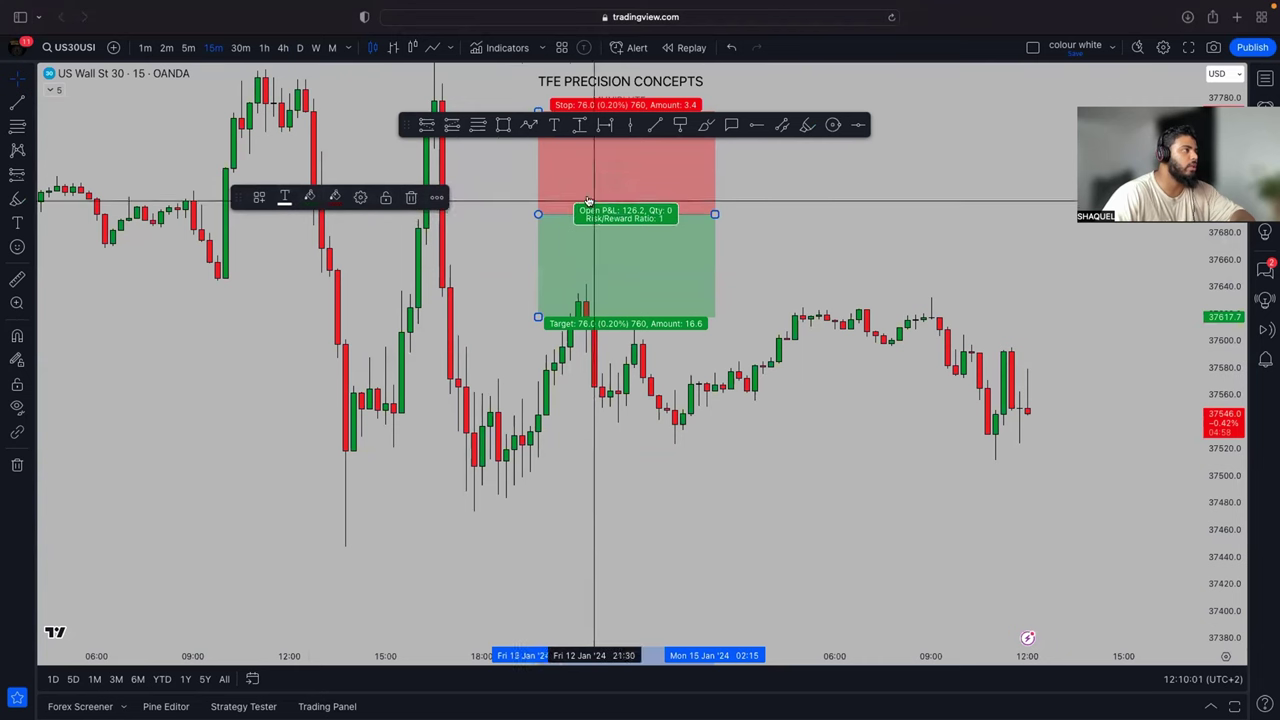
click(453, 126)
click(280, 467)
right_click(569, 510)
drag(384, 430, 401, 398)
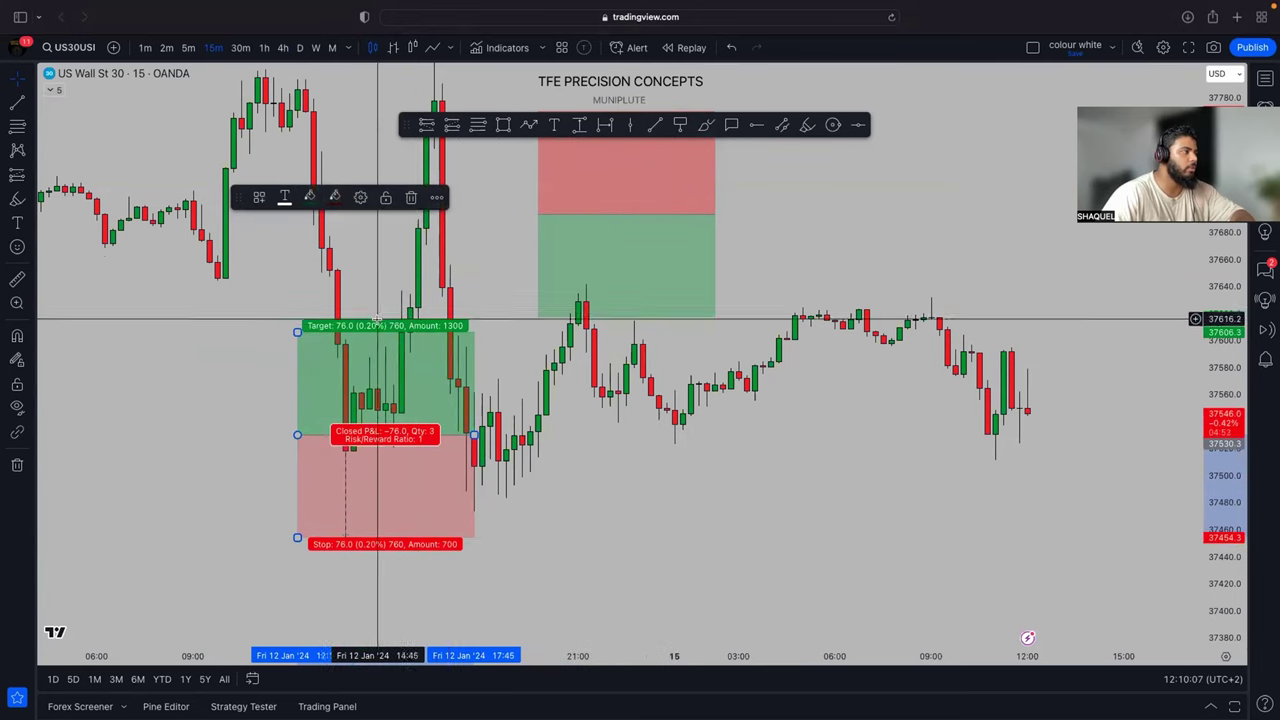
key(Delete)
click(594, 214)
key(Delete)
Draw a rectangle zone from about 12 Jan 16:00 to 15 Jan 02:00 and delete it
click(503, 124)
drag(418, 194, 707, 294)
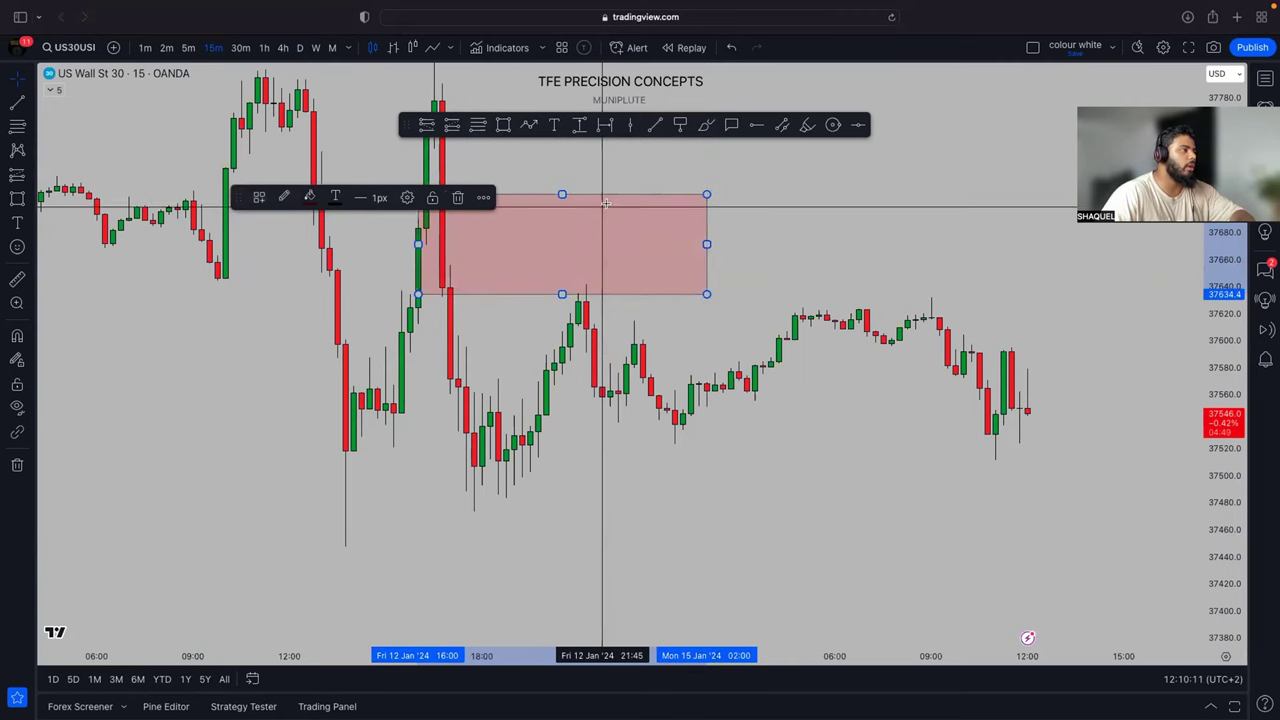
key(Delete)
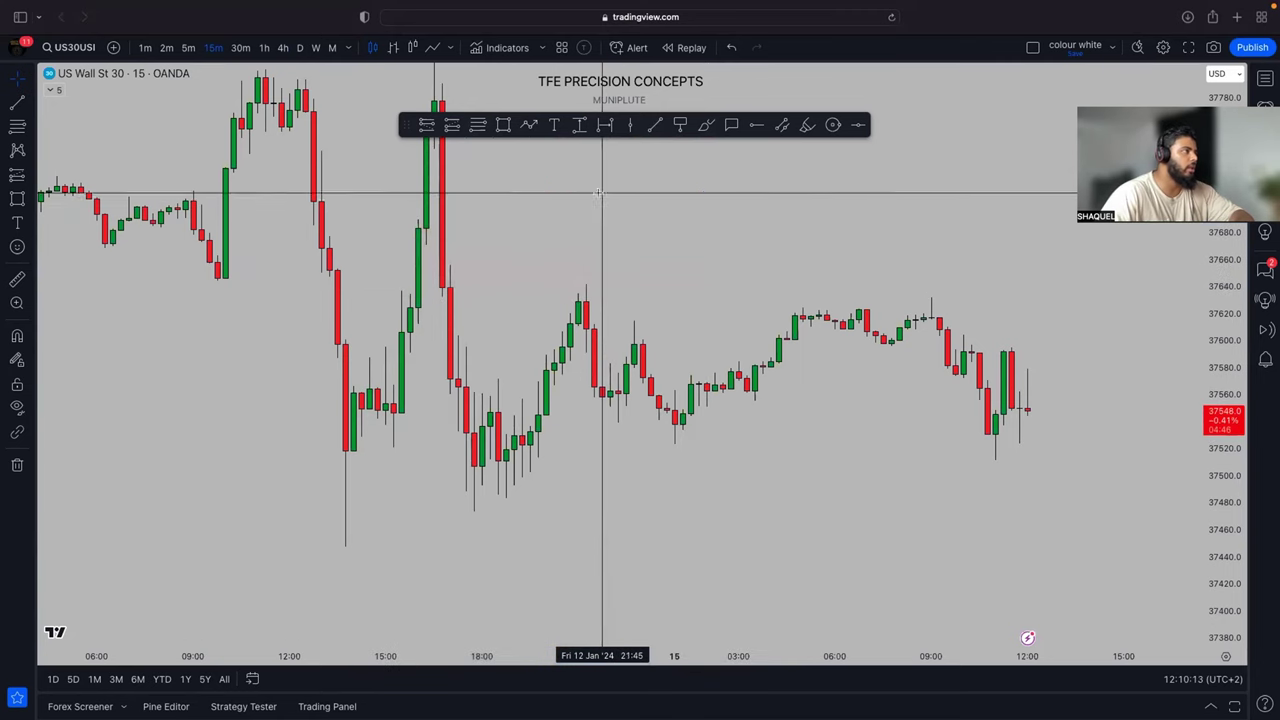
Try the Text and Price Range tools on the chart and discard what they place
click(555, 125)
click(555, 191)
click(743, 205)
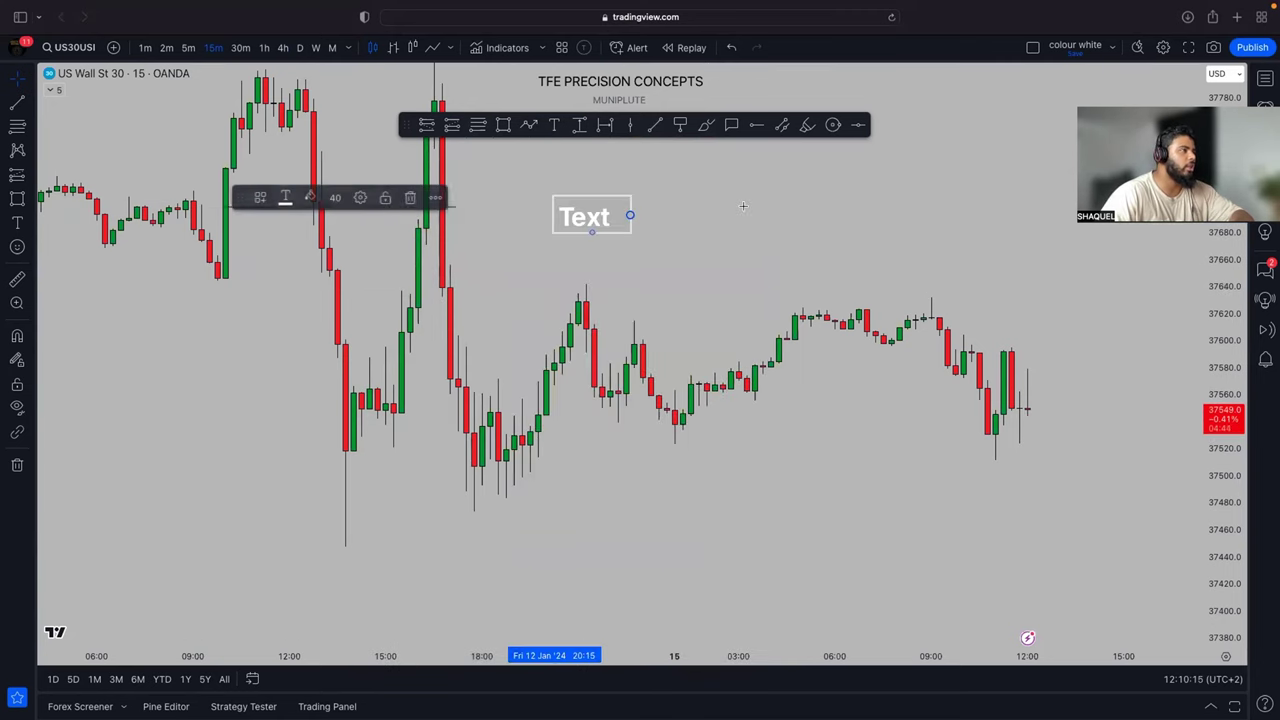
click(625, 124)
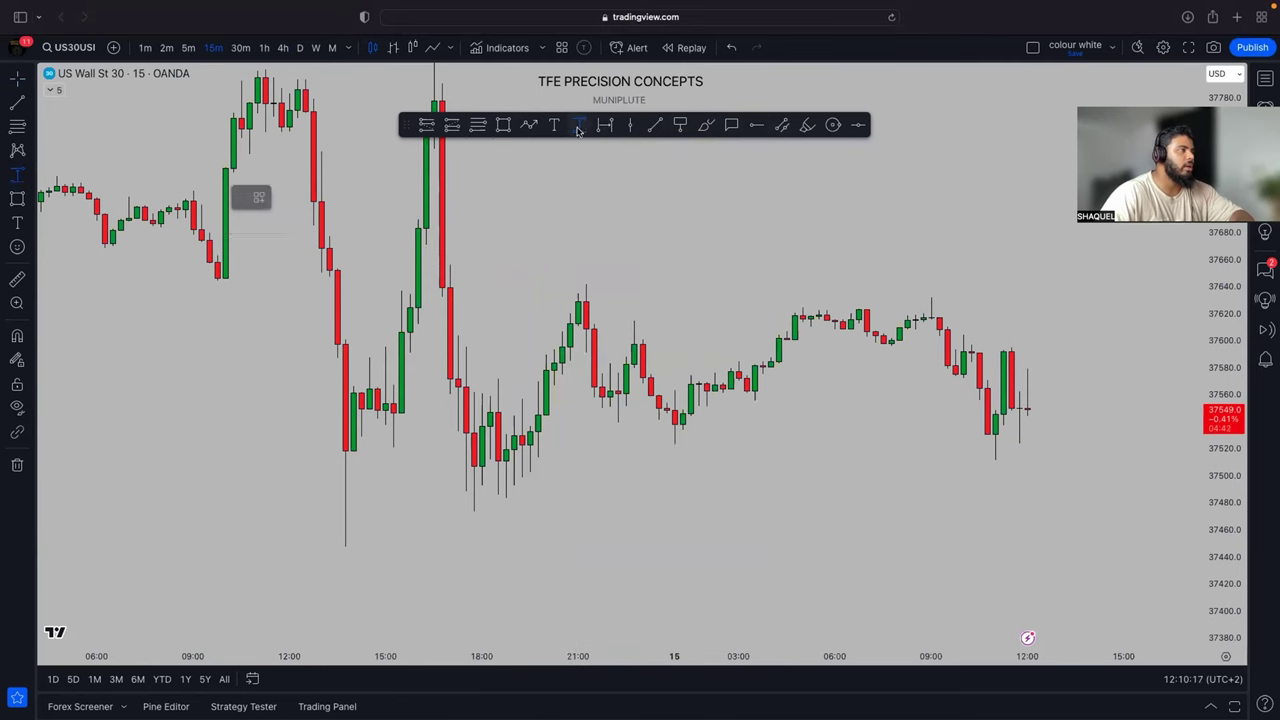
click(659, 457)
key(Escape)
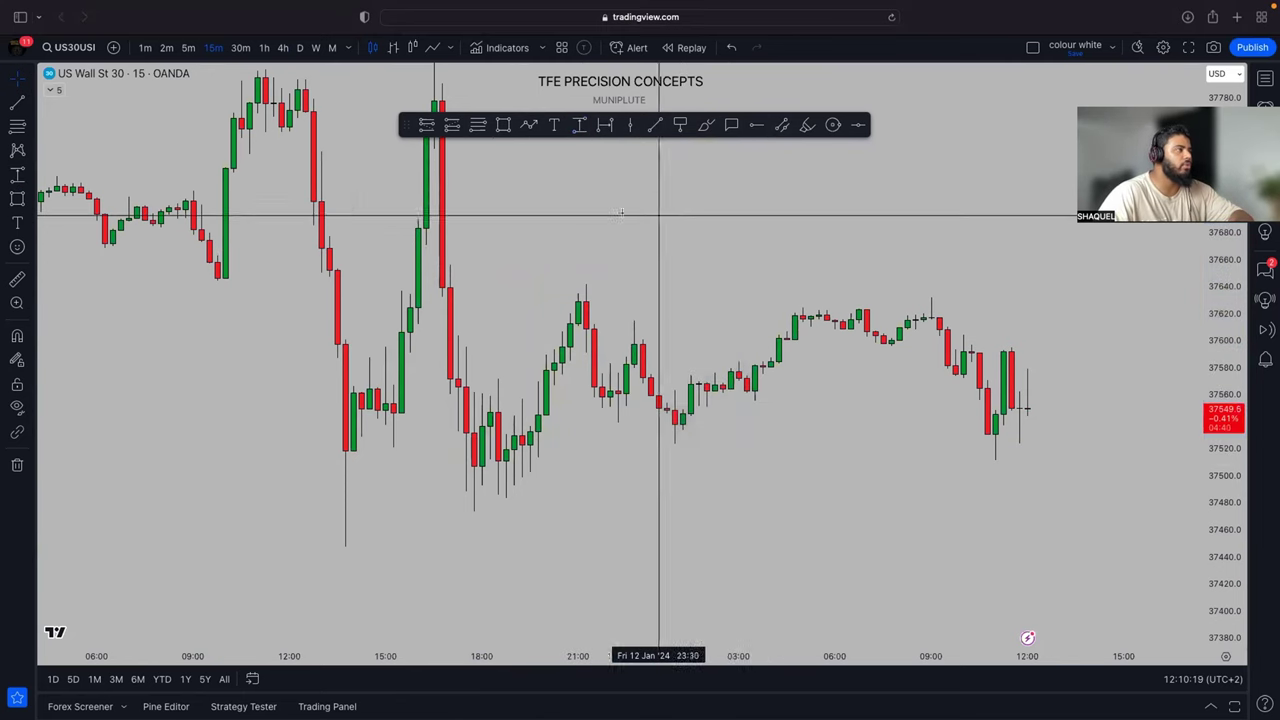
Place a vertical line at about 17:45 on 12 Jan and delete it
click(606, 125)
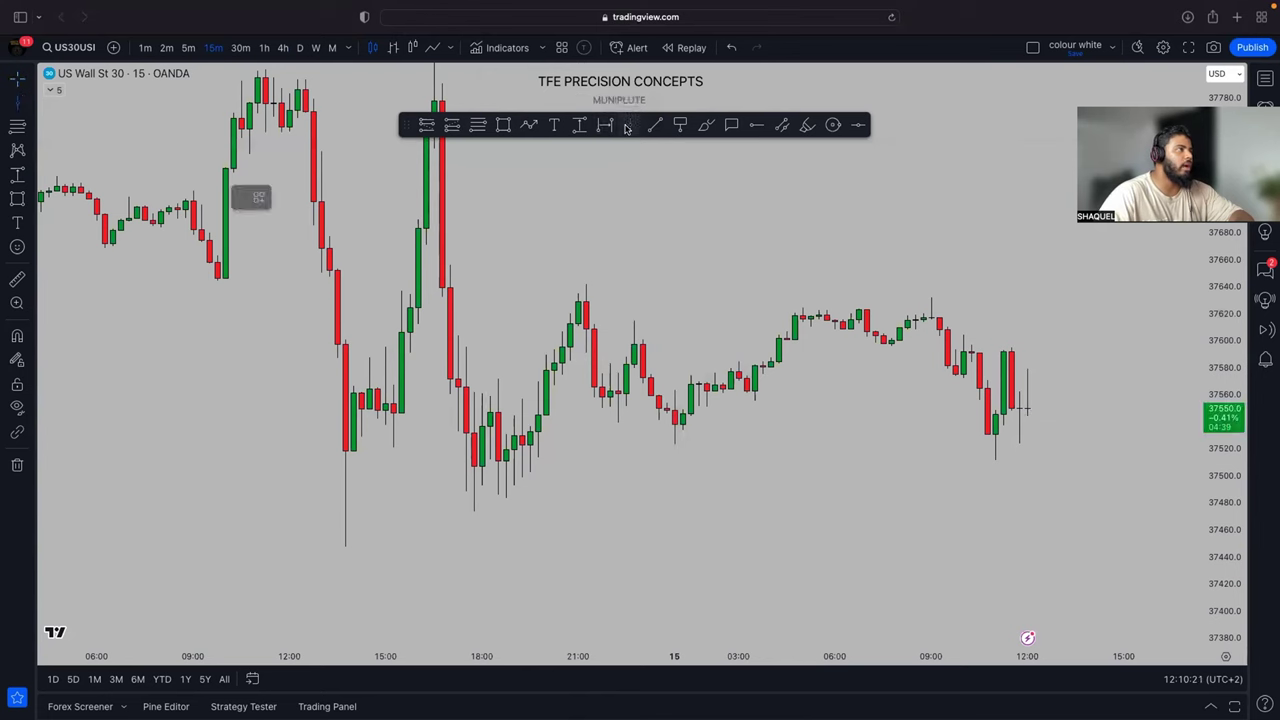
click(474, 355)
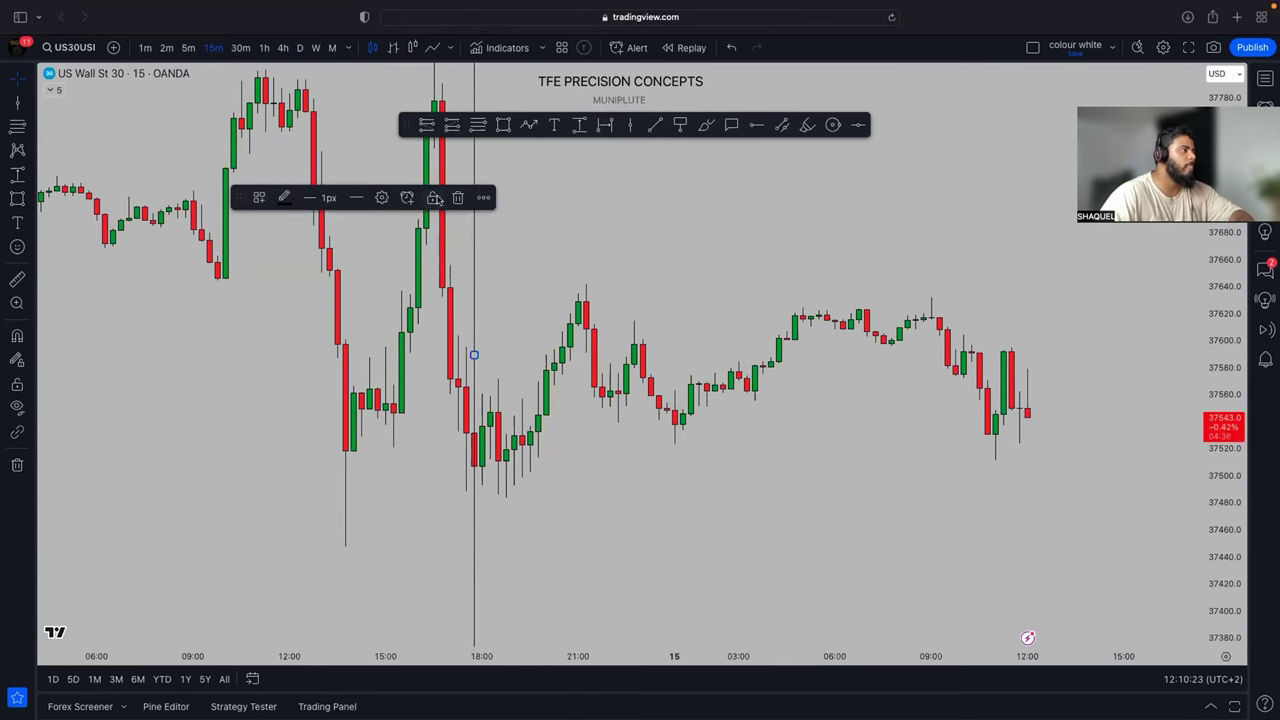
click(457, 197)
Draw a trend line above the candles from about 12 Jan 20:00 to 15 Jan 05:00 and delete it
click(655, 125)
click(546, 193)
click(803, 260)
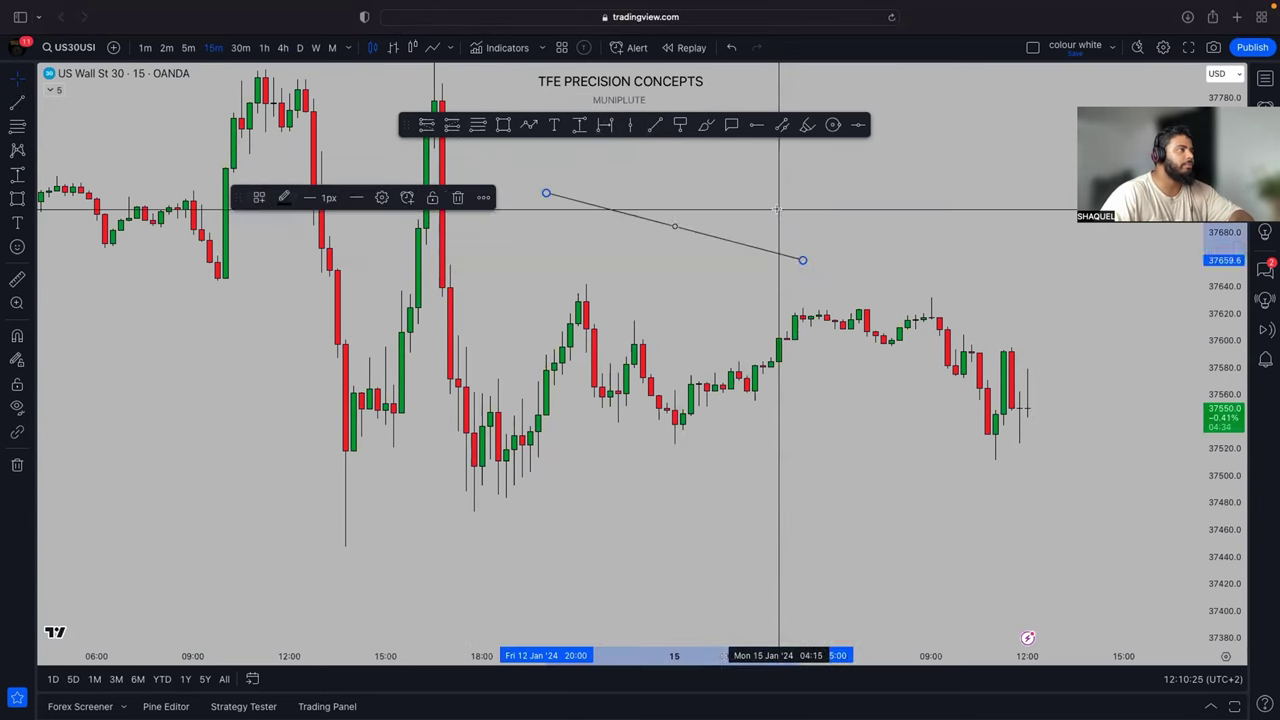
right_click(777, 208)
click(546, 193)
key(Delete)
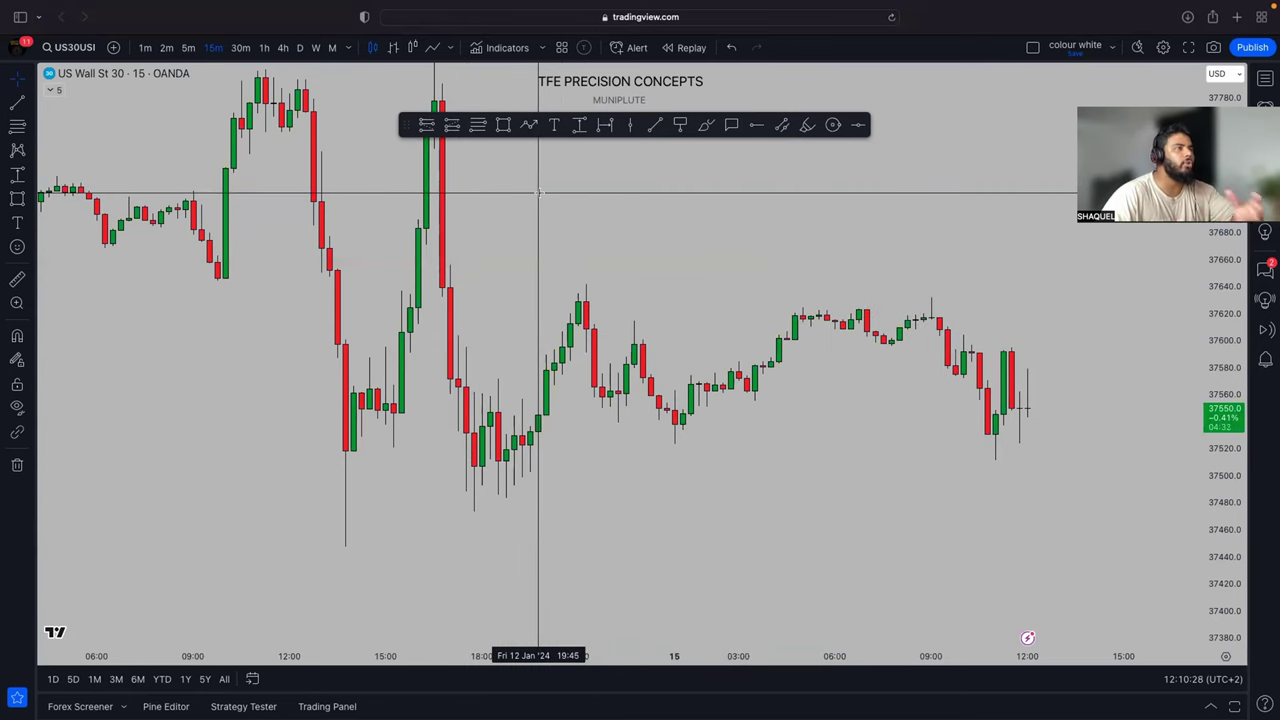
Start bar replay on the 15-minute chart from about 16:30 on 12 Jan
drag(484, 205, 289, 210)
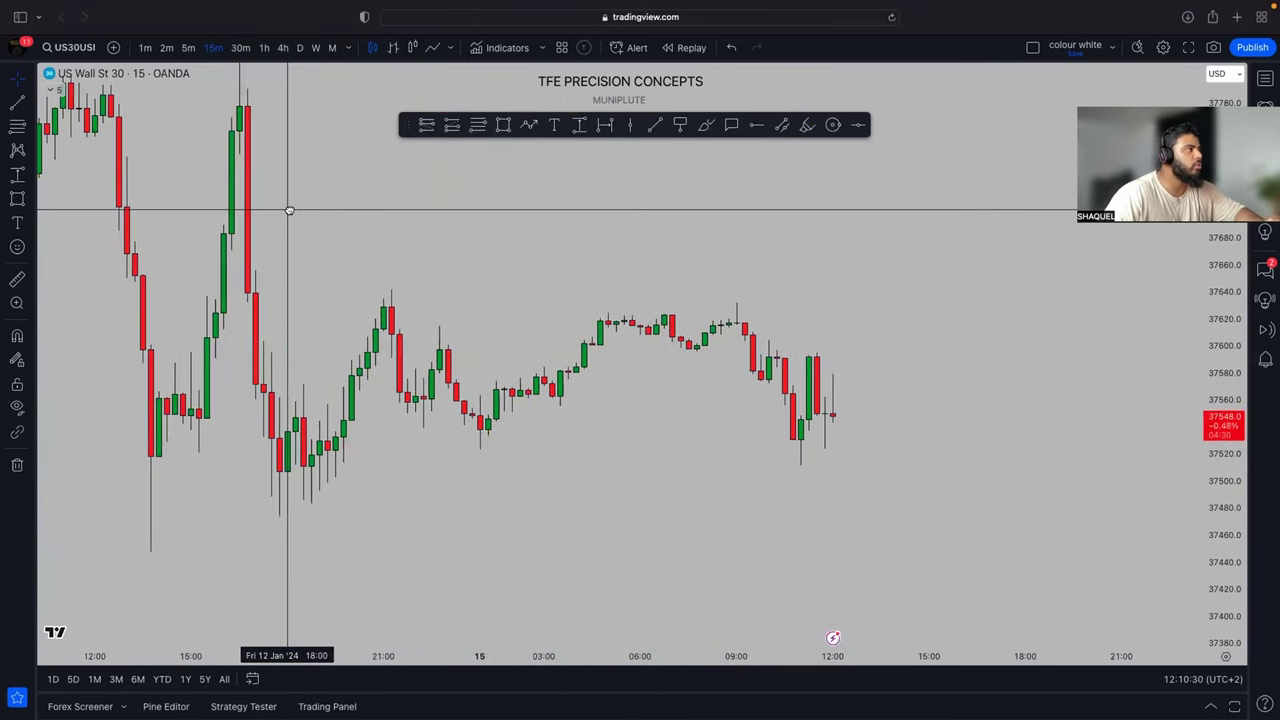
drag(1222, 298, 1222, 426)
drag(560, 403, 706, 243)
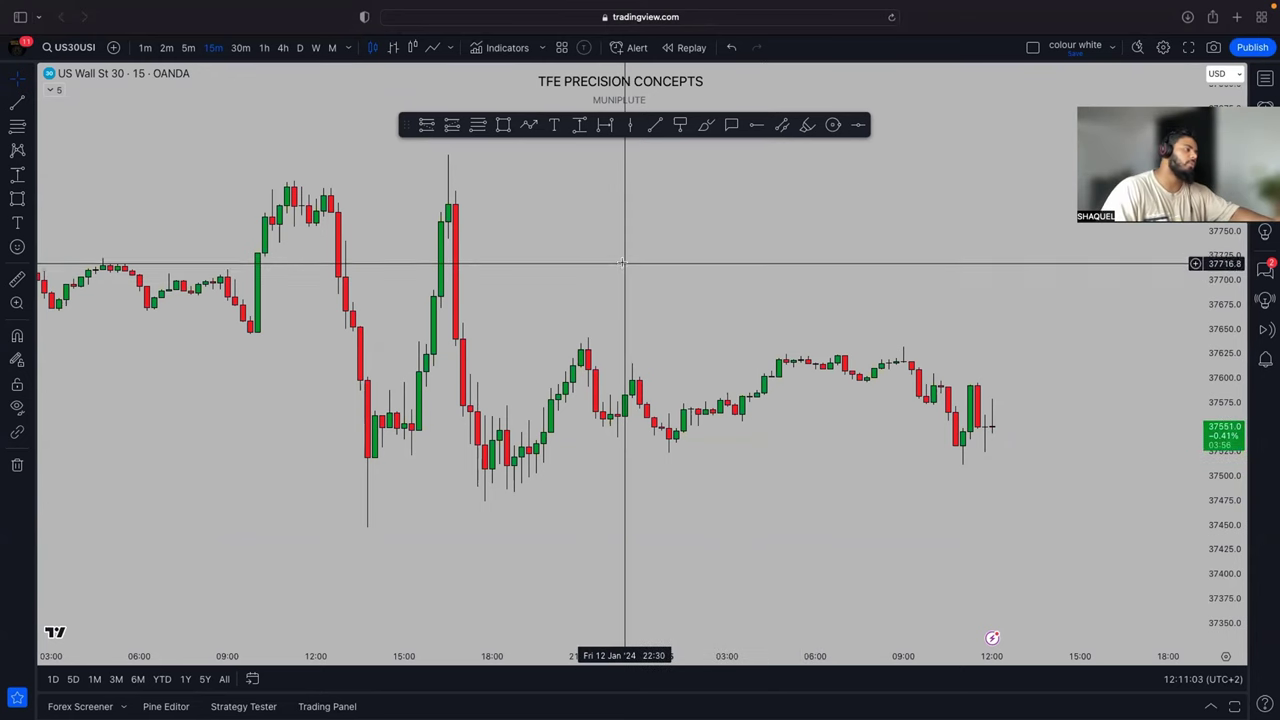
click(686, 48)
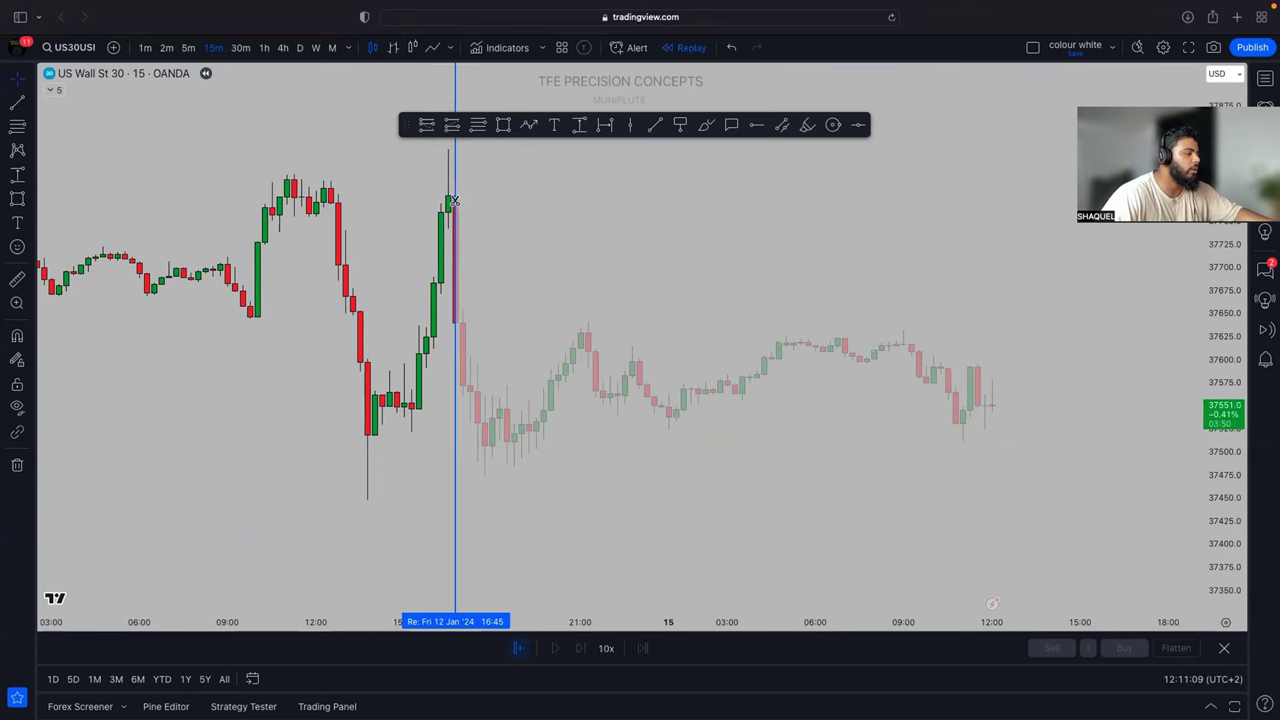
click(453, 200)
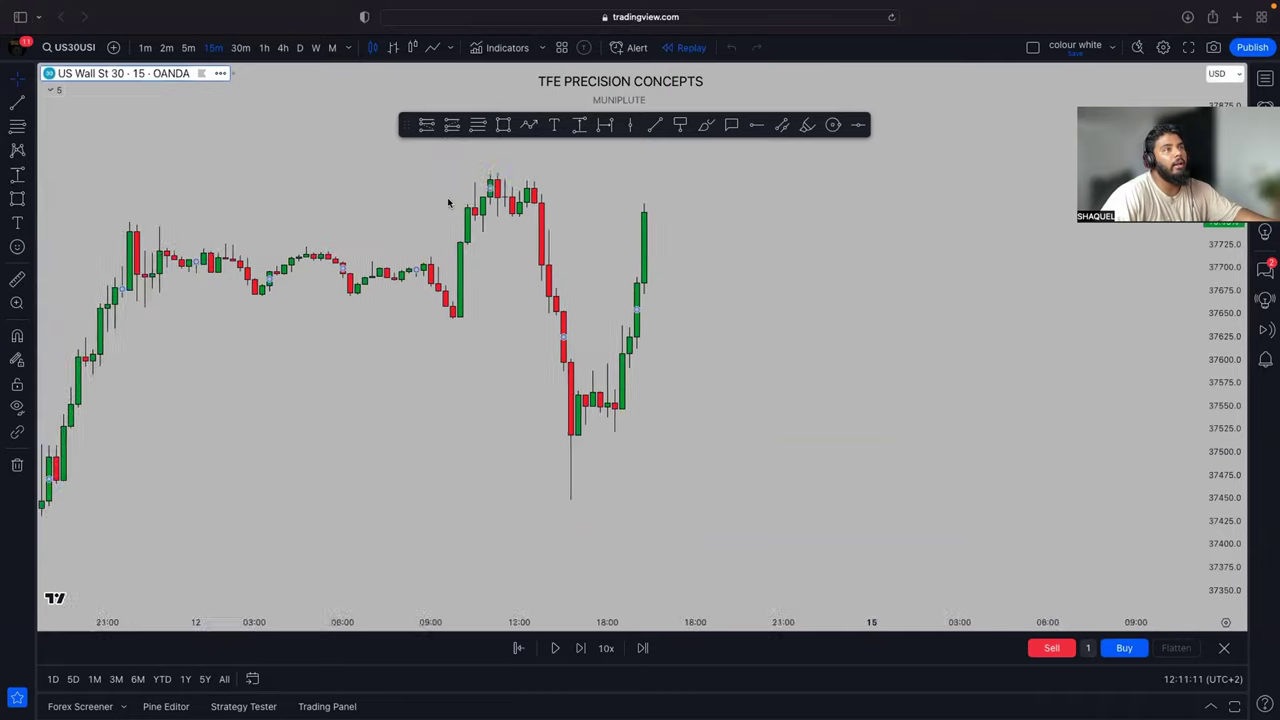
drag(705, 245, 377, 262)
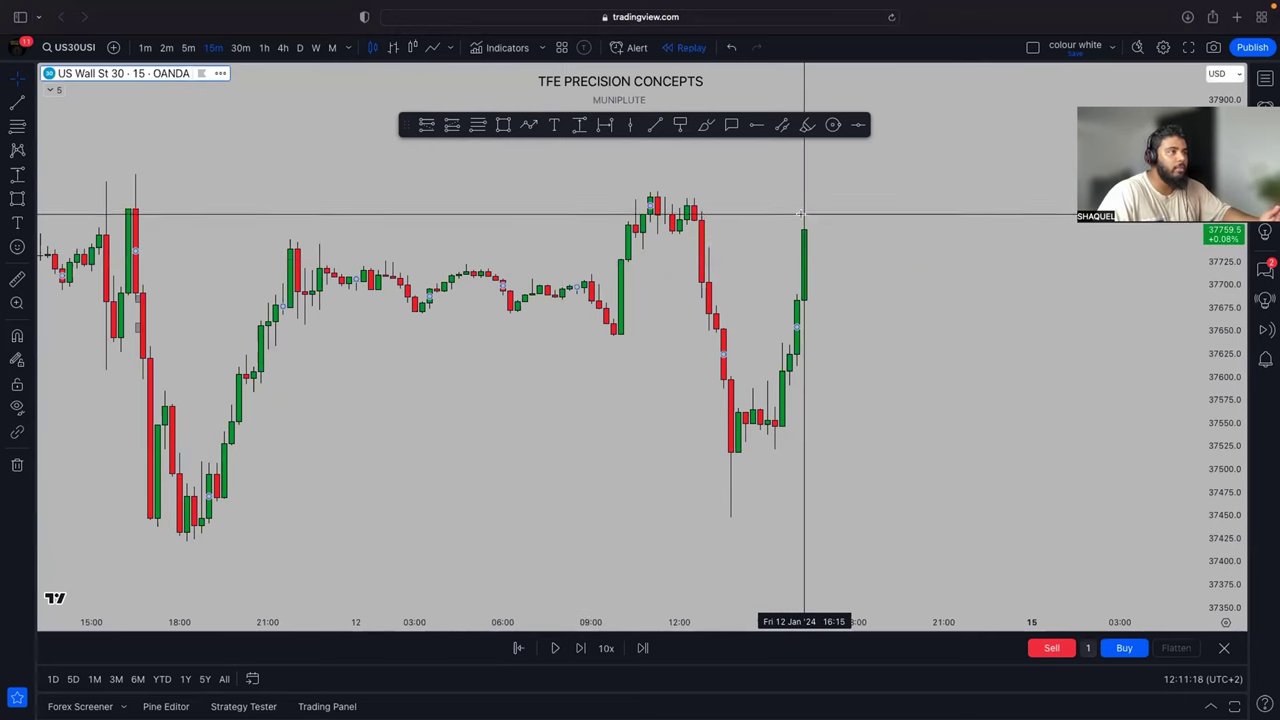
drag(804, 212, 704, 229)
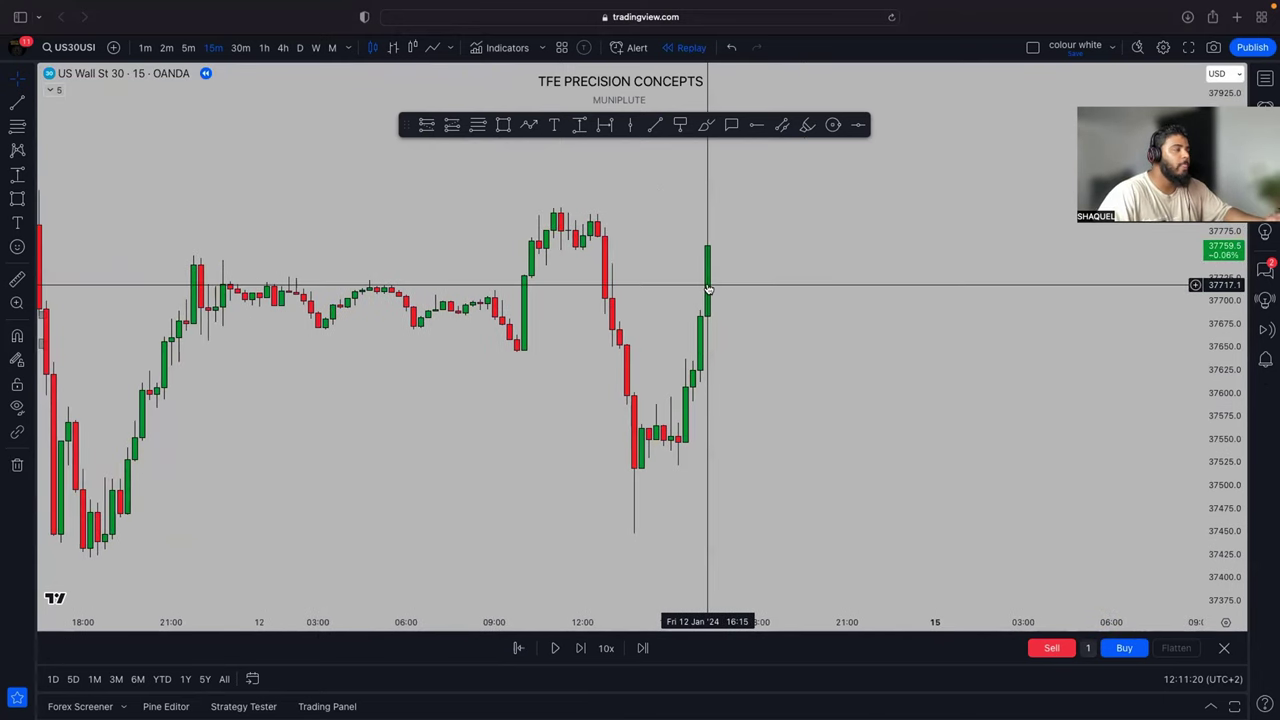
scroll(1029, 294, up, 2)
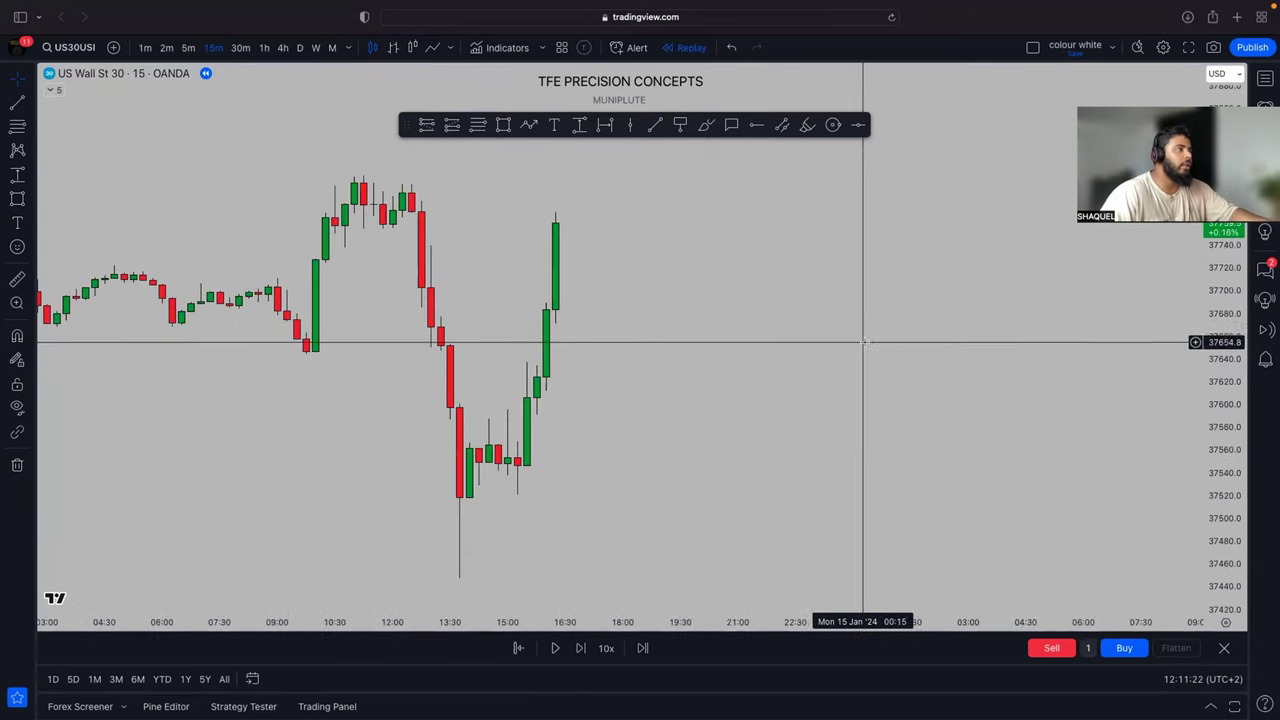
Draw a horizontal ray from the 12 Jan swing high near 11:00, at 37800.6
click(757, 125)
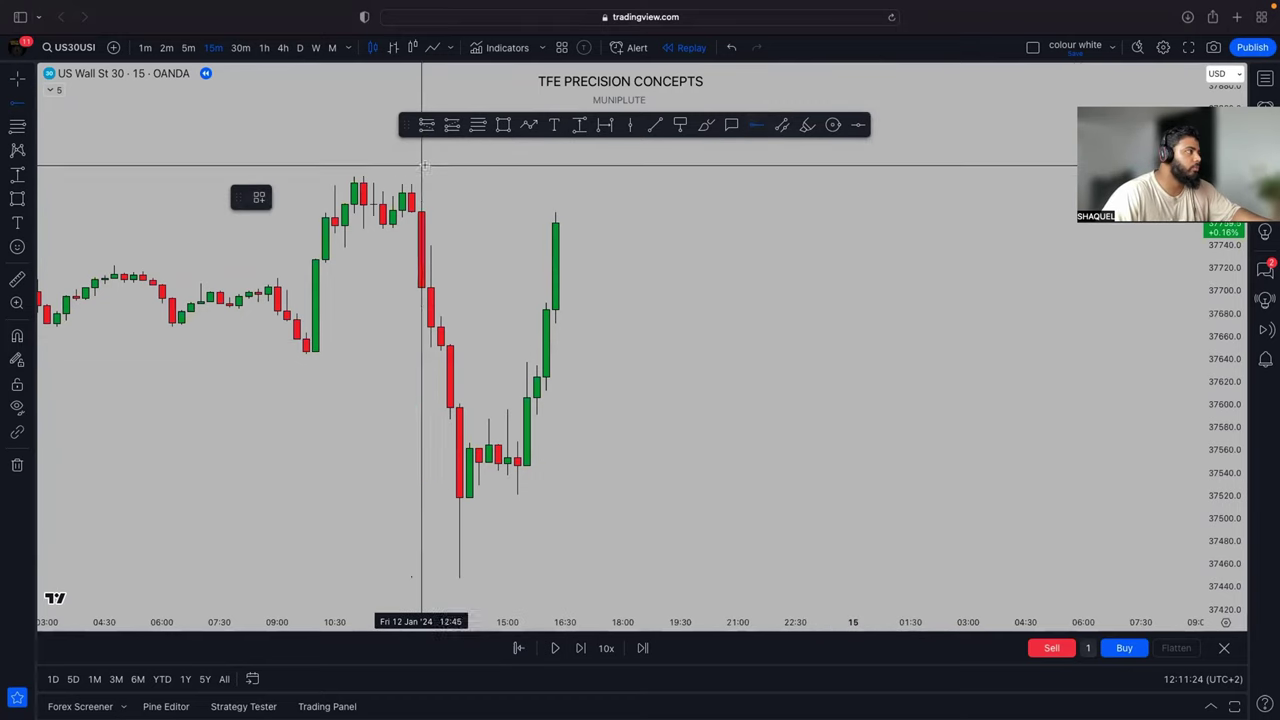
click(355, 176)
drag(911, 410, 991, 400)
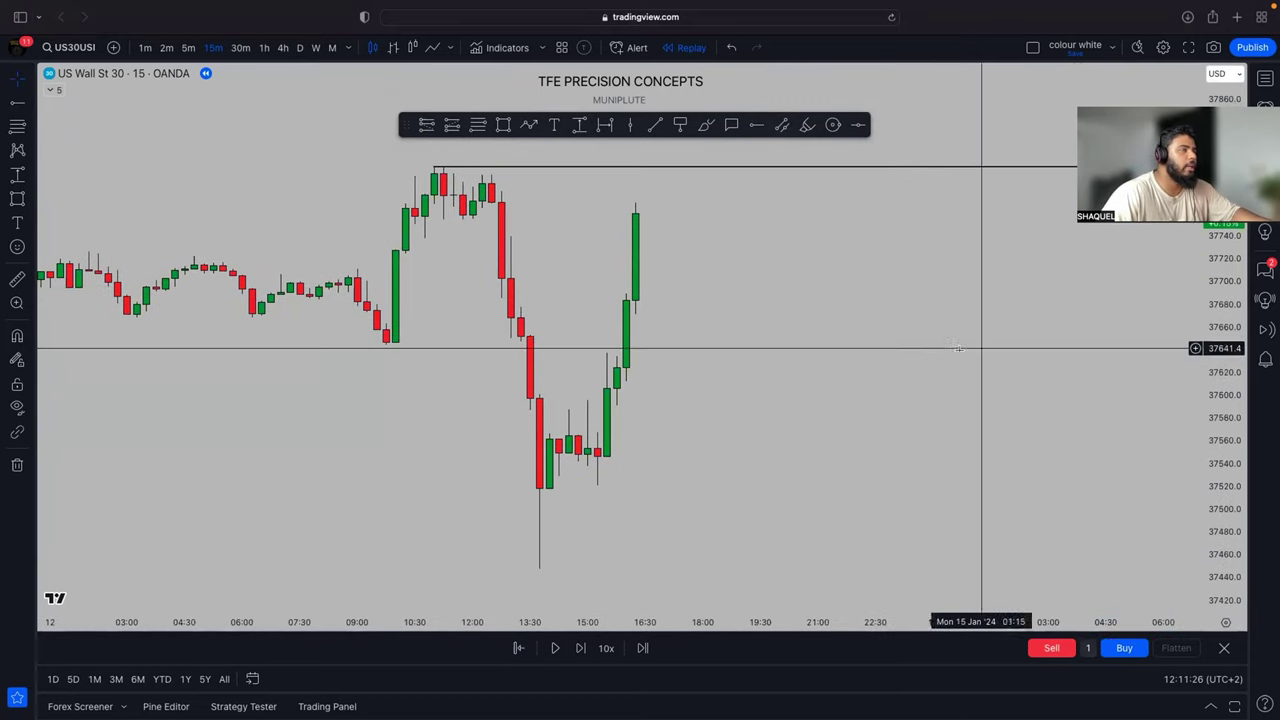
drag(1228, 280, 1228, 424)
key(Delete)
Draw a second horizontal ray from the 12 Jan swing low near 13:30, at 37448.3
click(757, 125)
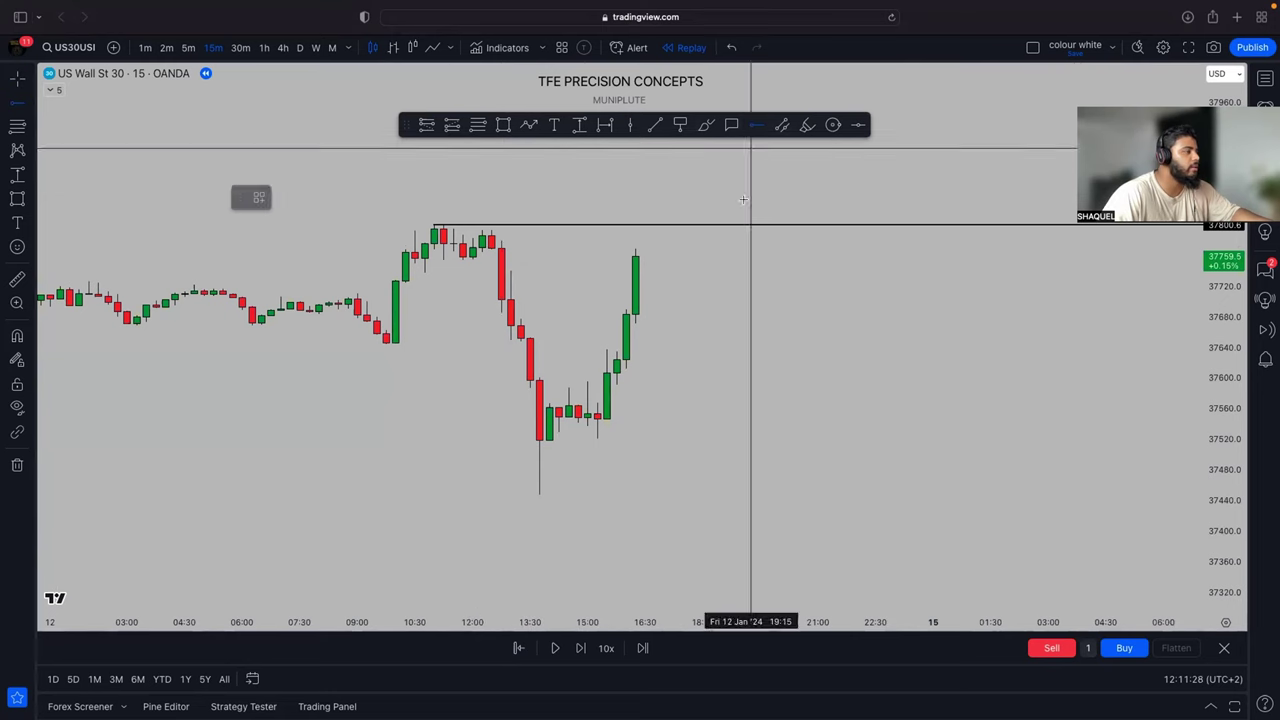
click(532, 497)
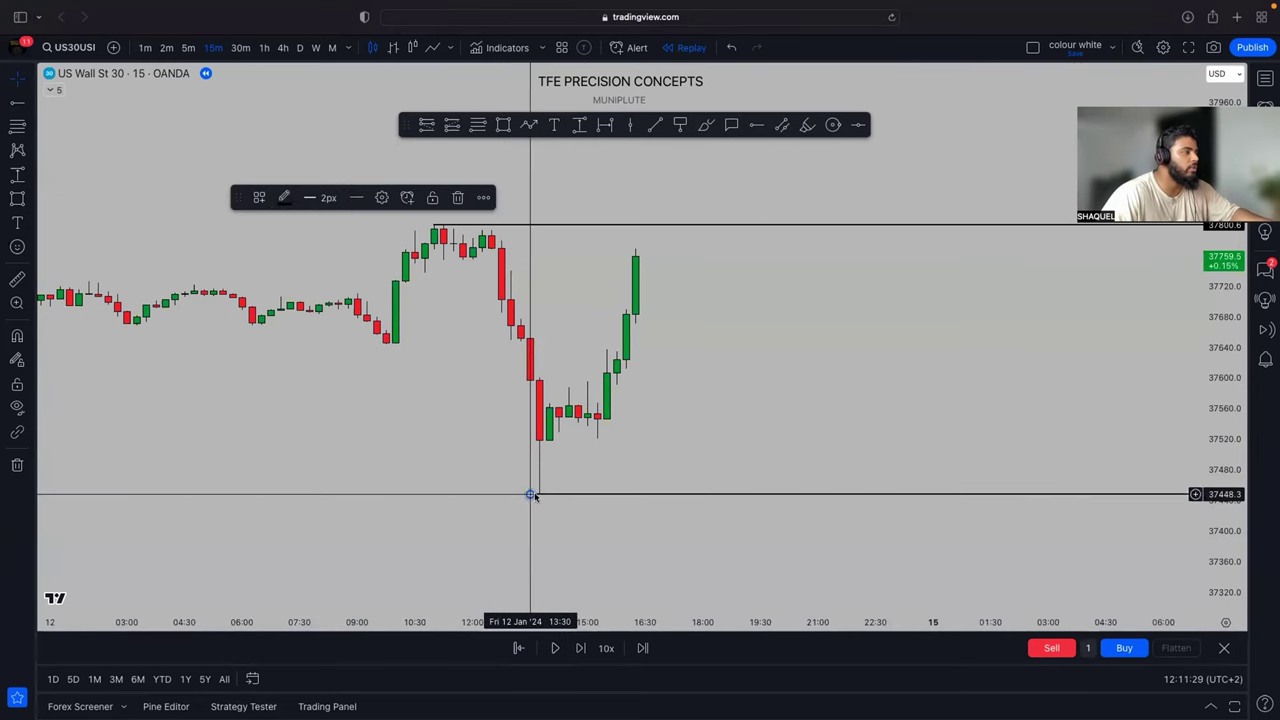
right_click(703, 290)
key(Escape)
scroll(703, 292, up, 5)
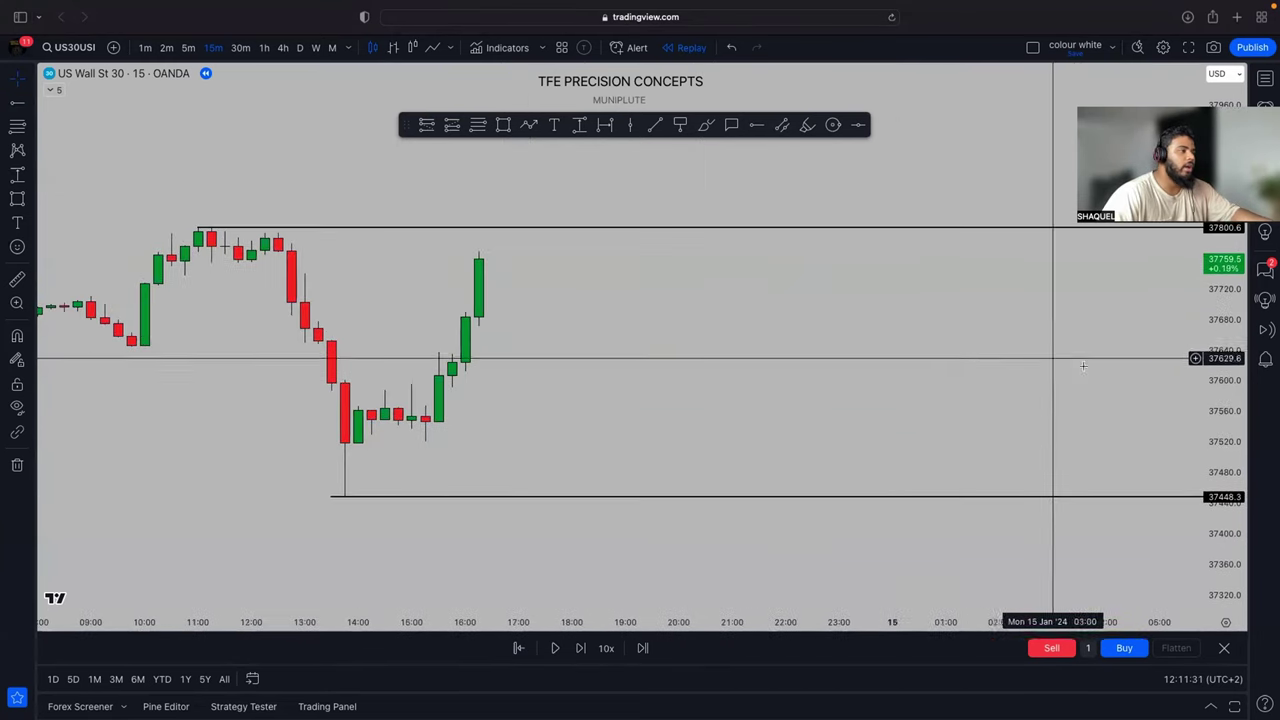
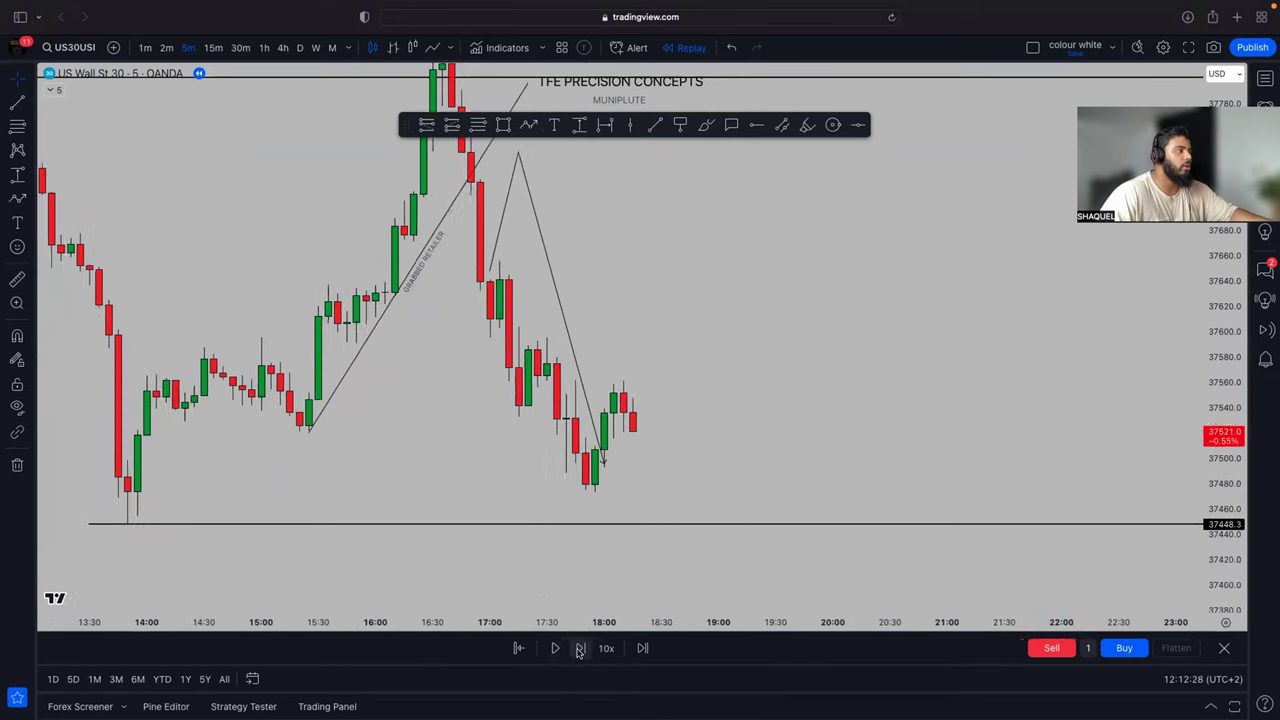
Advance the 5-minute replay bar by bar to about 21:40 on 12 Jan
click(578, 649)
click(578, 649)
click(578, 649)
click(578, 649)
click(578, 649)
click(578, 649)
click(578, 649)
click(579, 650)
click(579, 650)
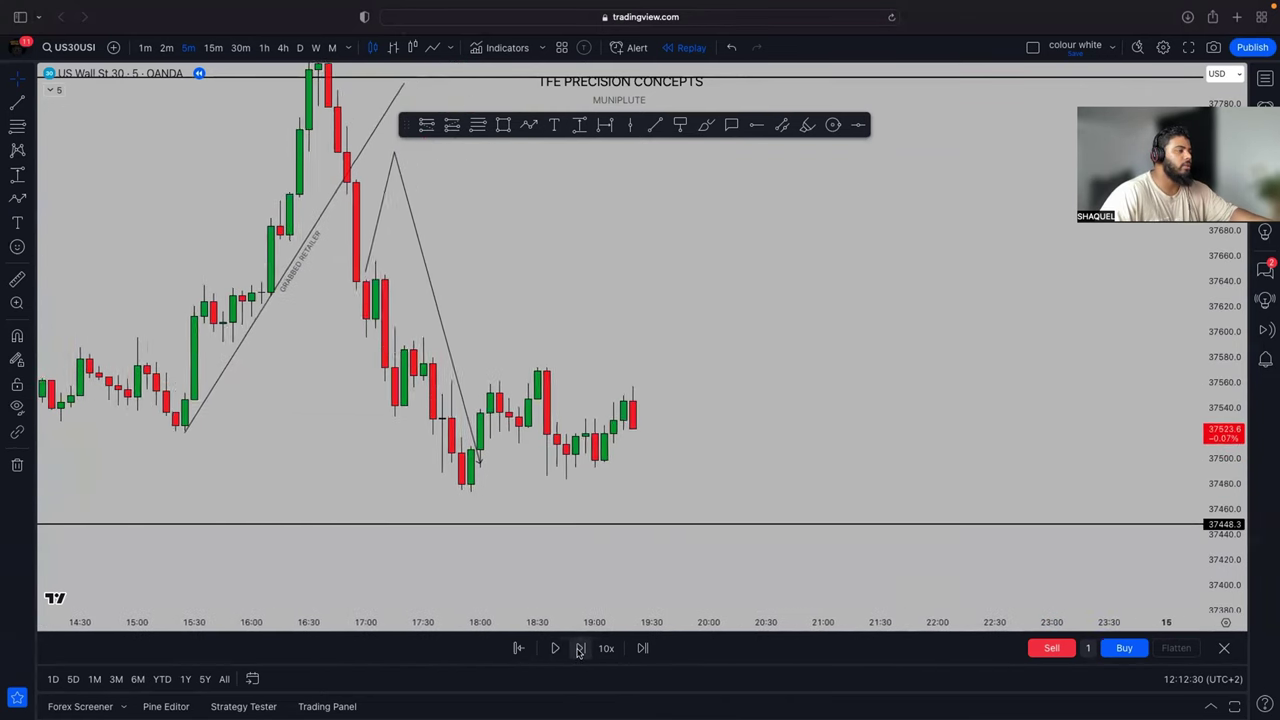
click(579, 650)
click(579, 650)
click(579, 650)
click(579, 650)
click(579, 650)
click(579, 650)
click(579, 650)
click(579, 650)
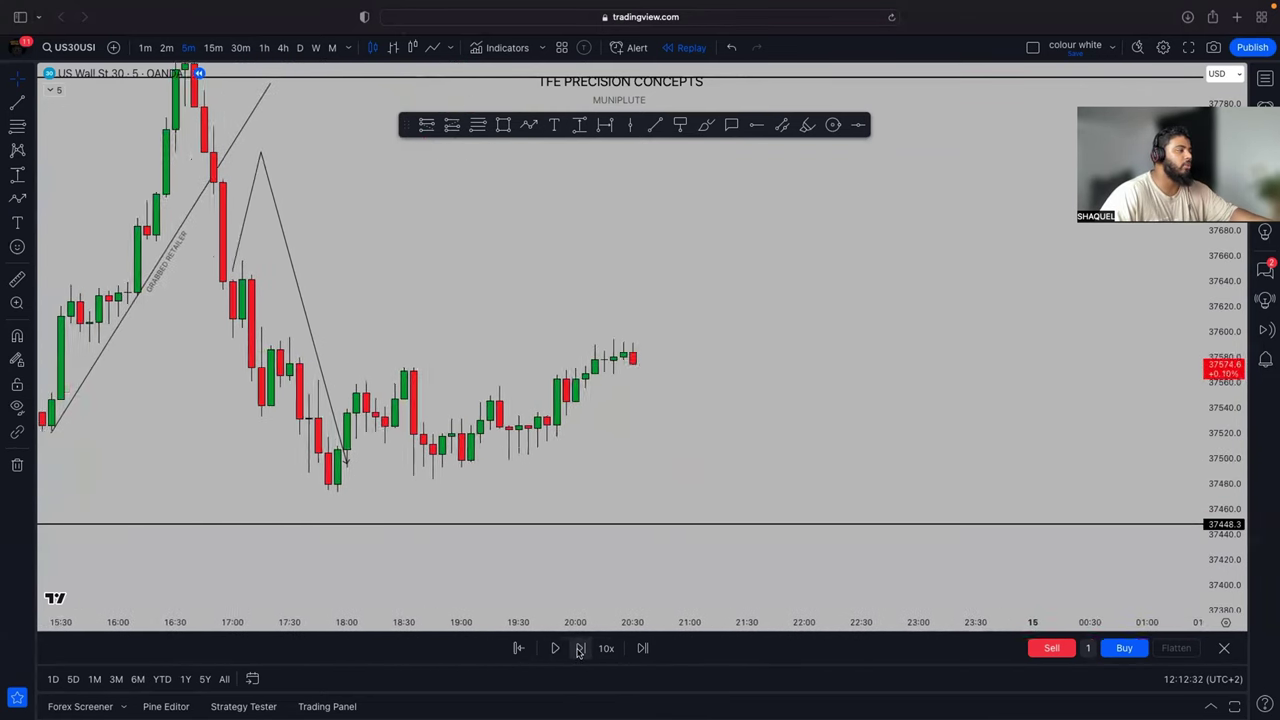
click(579, 650)
click(579, 650)
click(579, 650)
click(579, 650)
click(579, 650)
click(579, 650)
click(579, 650)
click(579, 650)
click(579, 650)
click(579, 650)
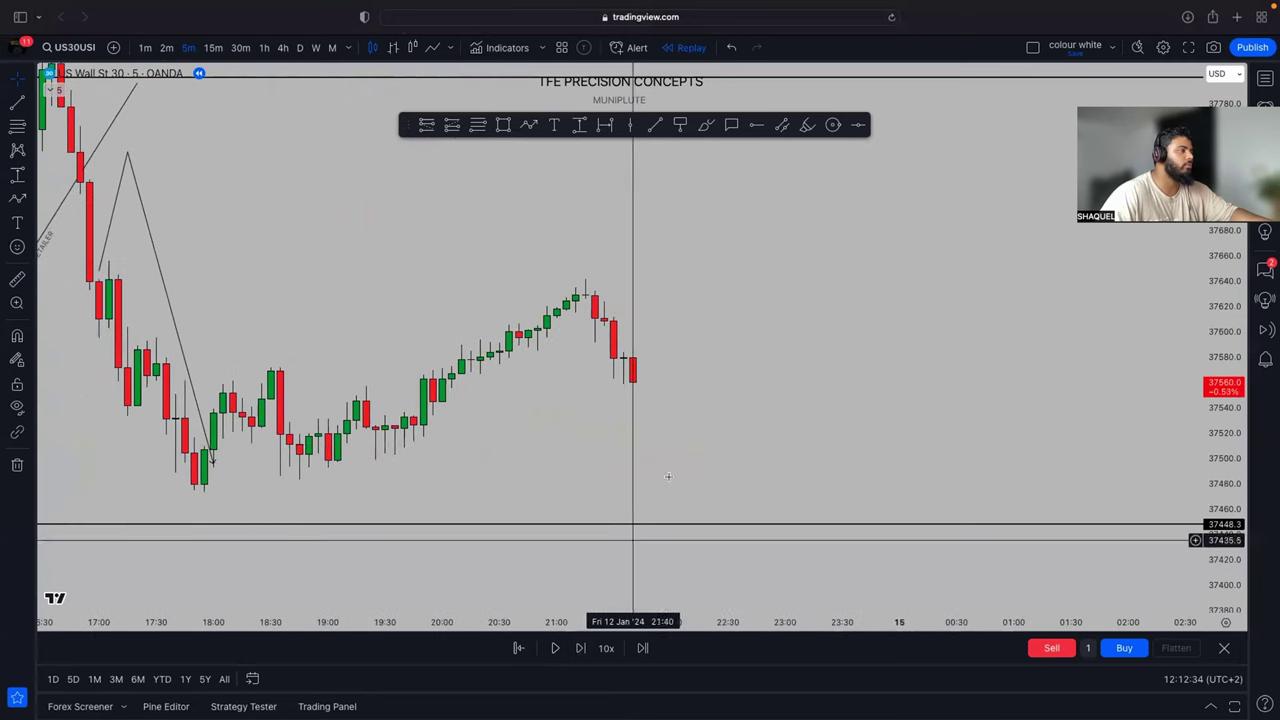
Delete the arrow path drawn across the 17:00 to 18:00 drop
scroll(729, 394, down, 3)
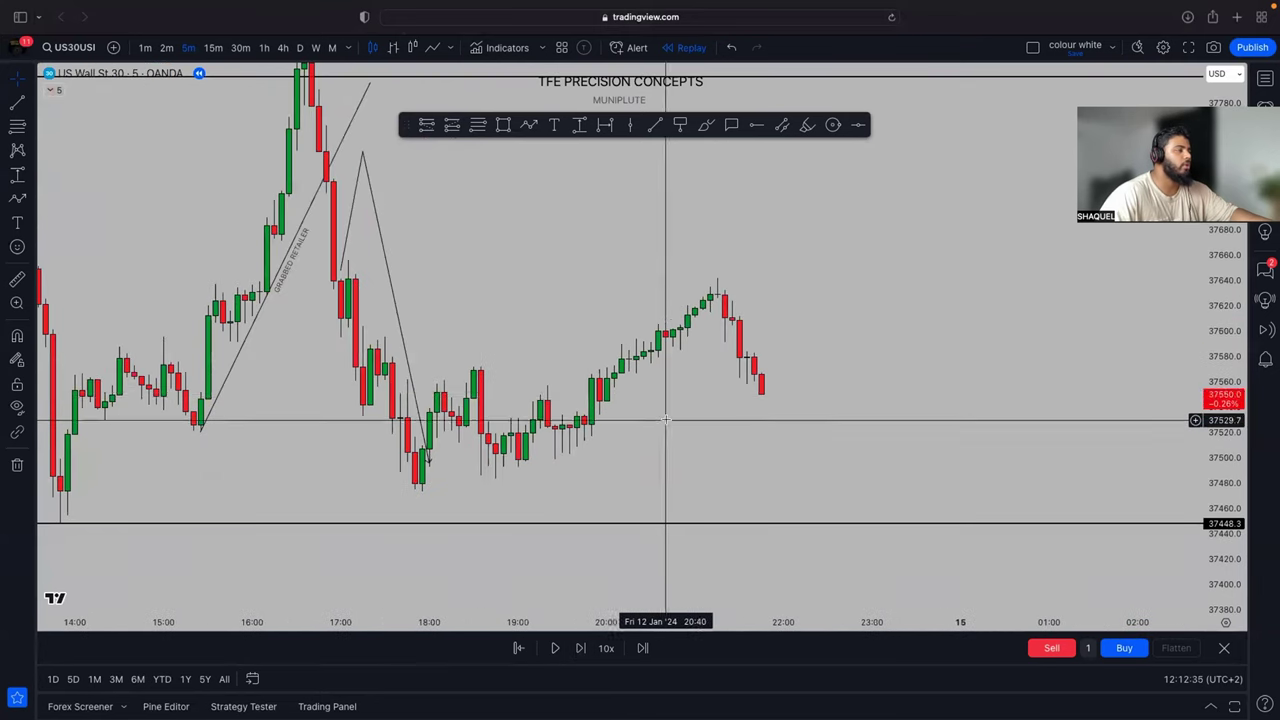
click(391, 291)
click(432, 197)
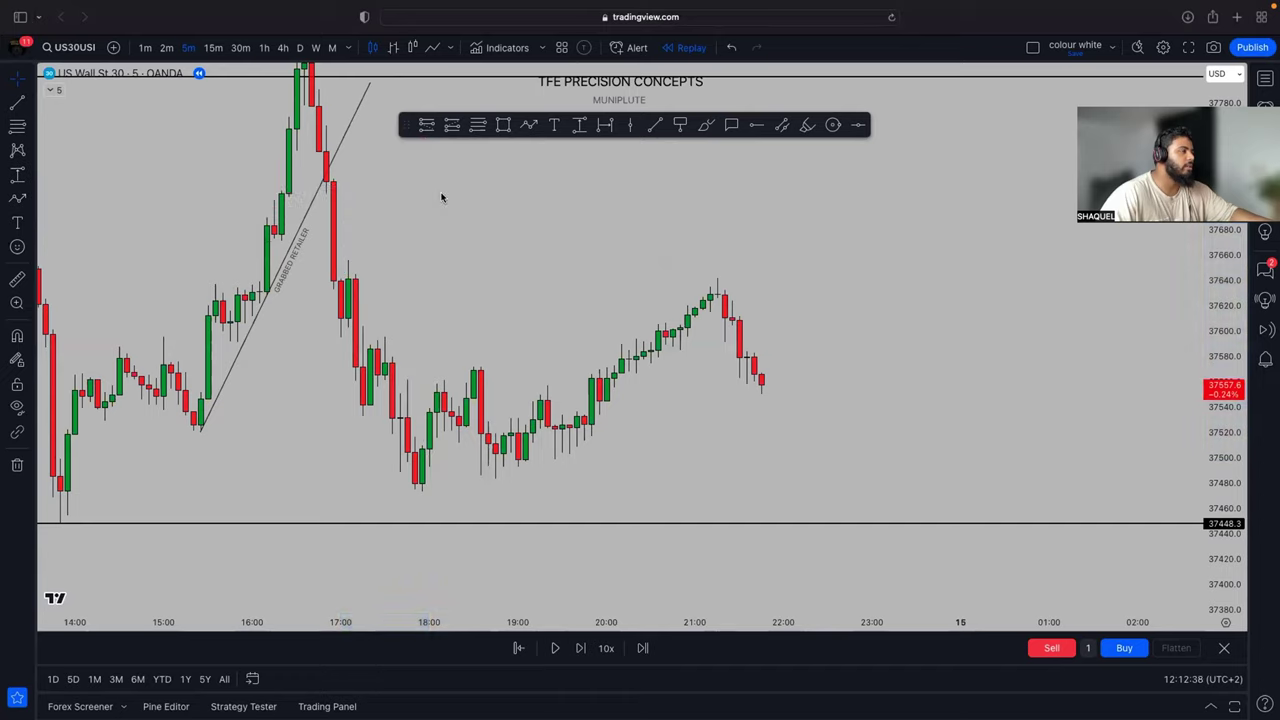
Play the replay automatically until about 05:00 on 15 Jan and pause it
drag(593, 278, 666, 351)
drag(1217, 310, 1217, 365)
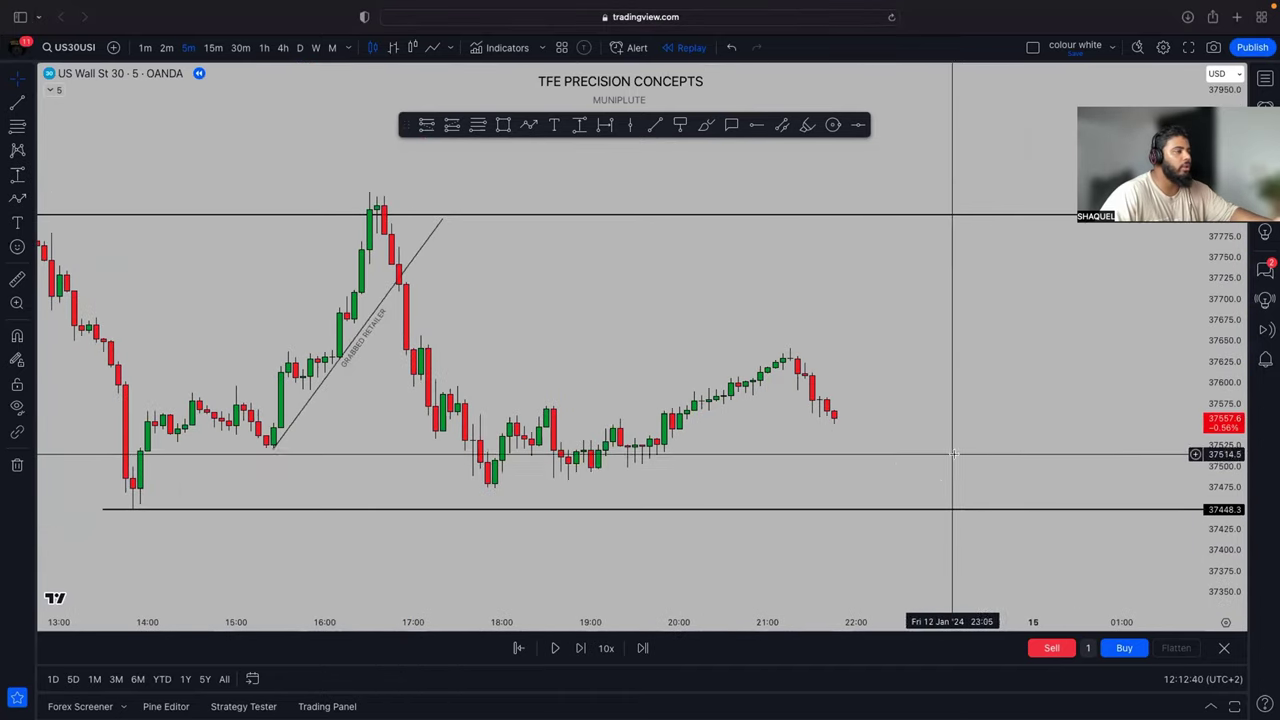
click(551, 650)
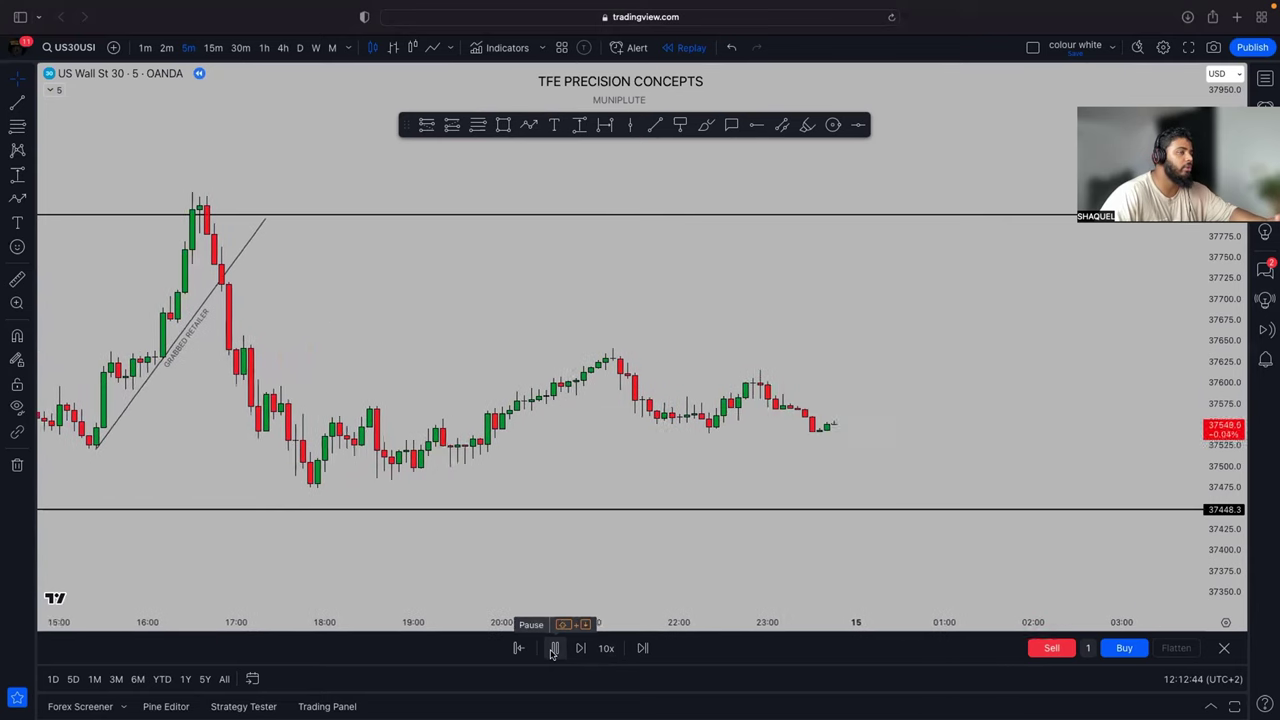
scroll(1030, 540, down, 5)
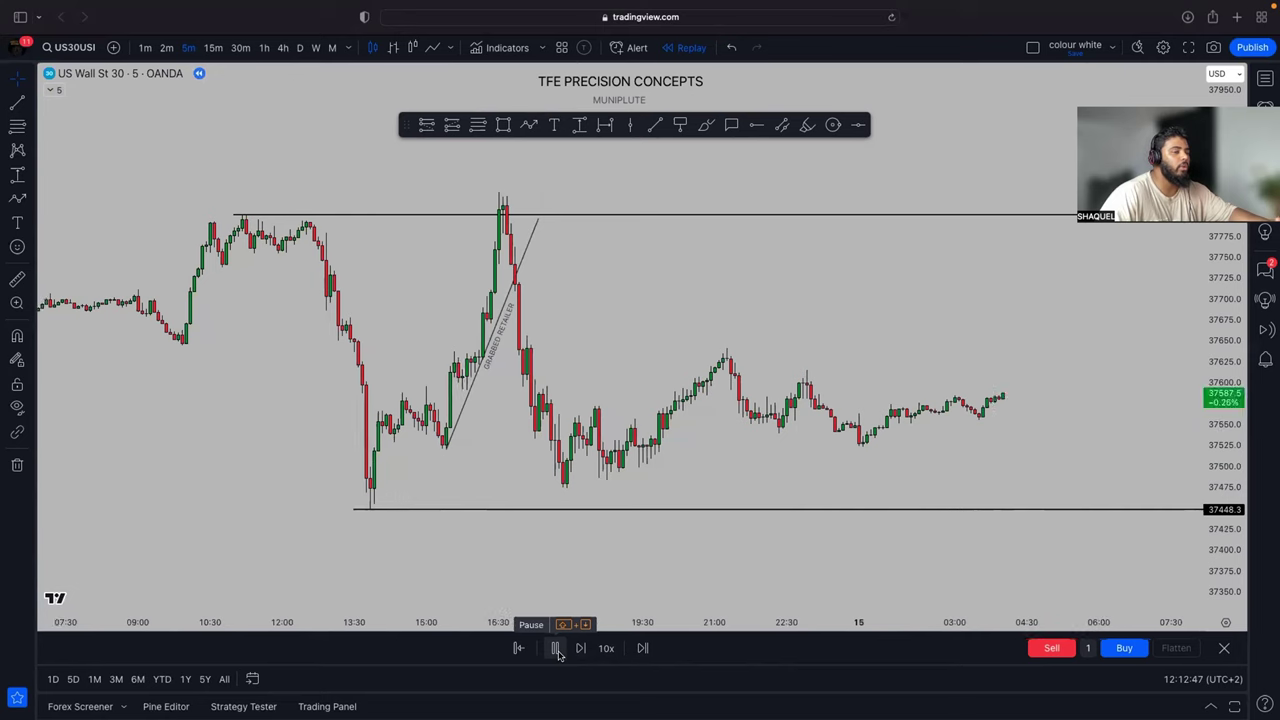
click(556, 649)
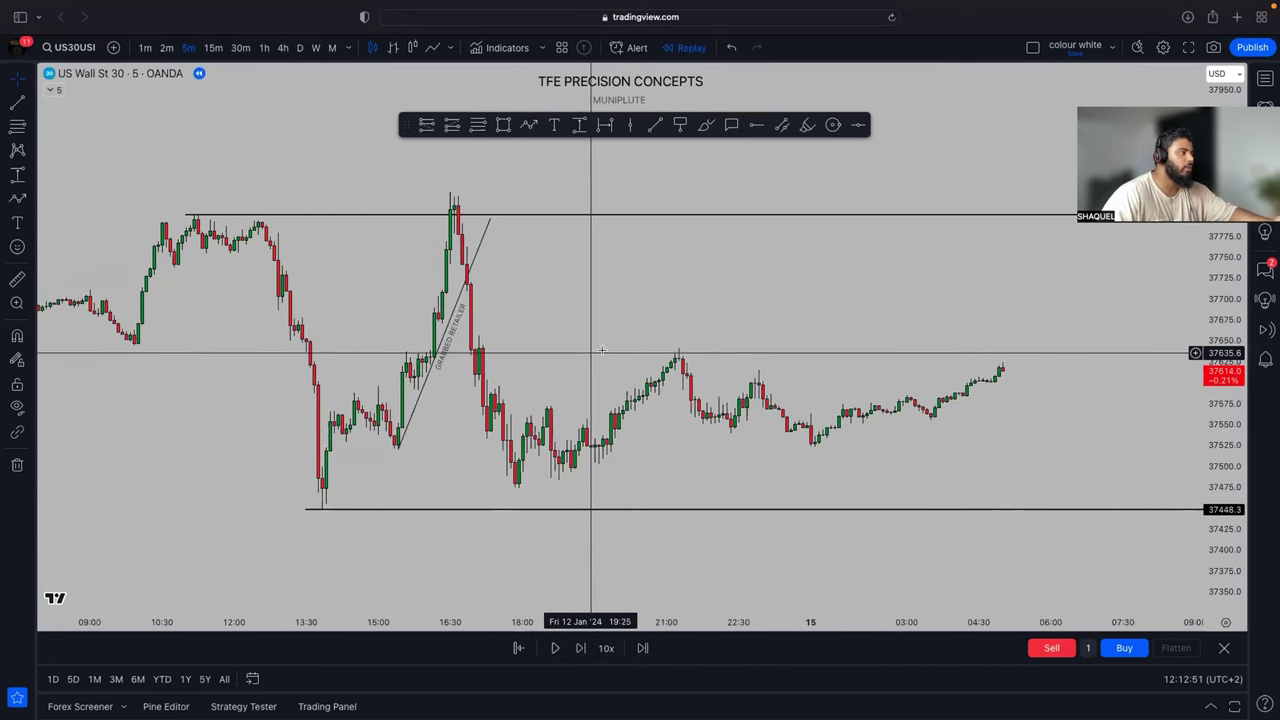
Restart the replay from 16:30 on Thu 11 Jan and reset the chart view
scroll(591, 349, left, 10)
drag(613, 427, 874, 366)
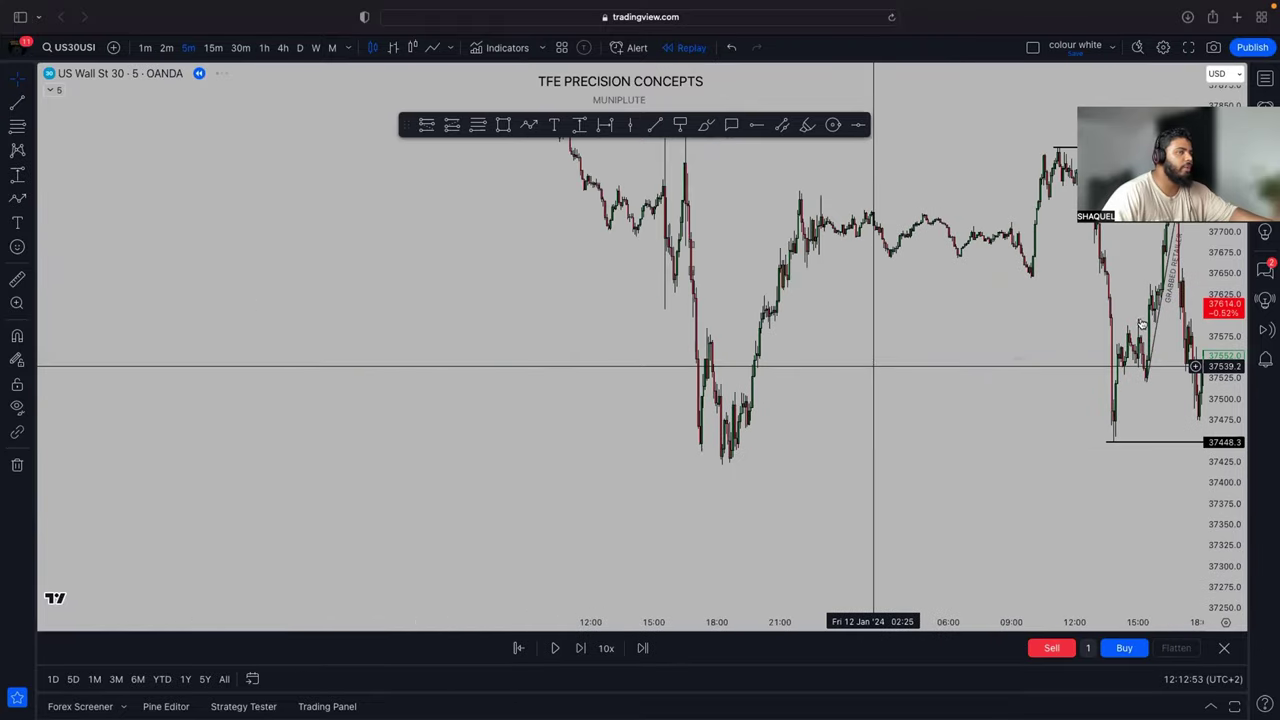
drag(1222, 330, 1222, 520)
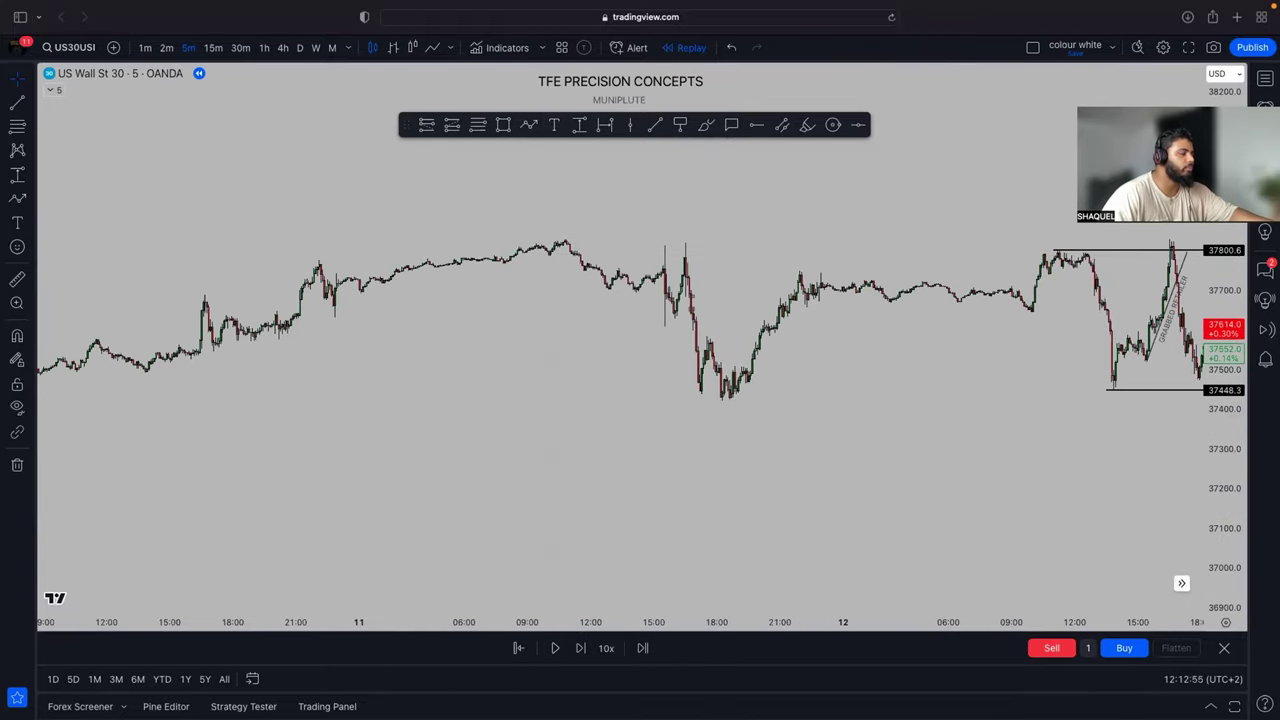
click(519, 649)
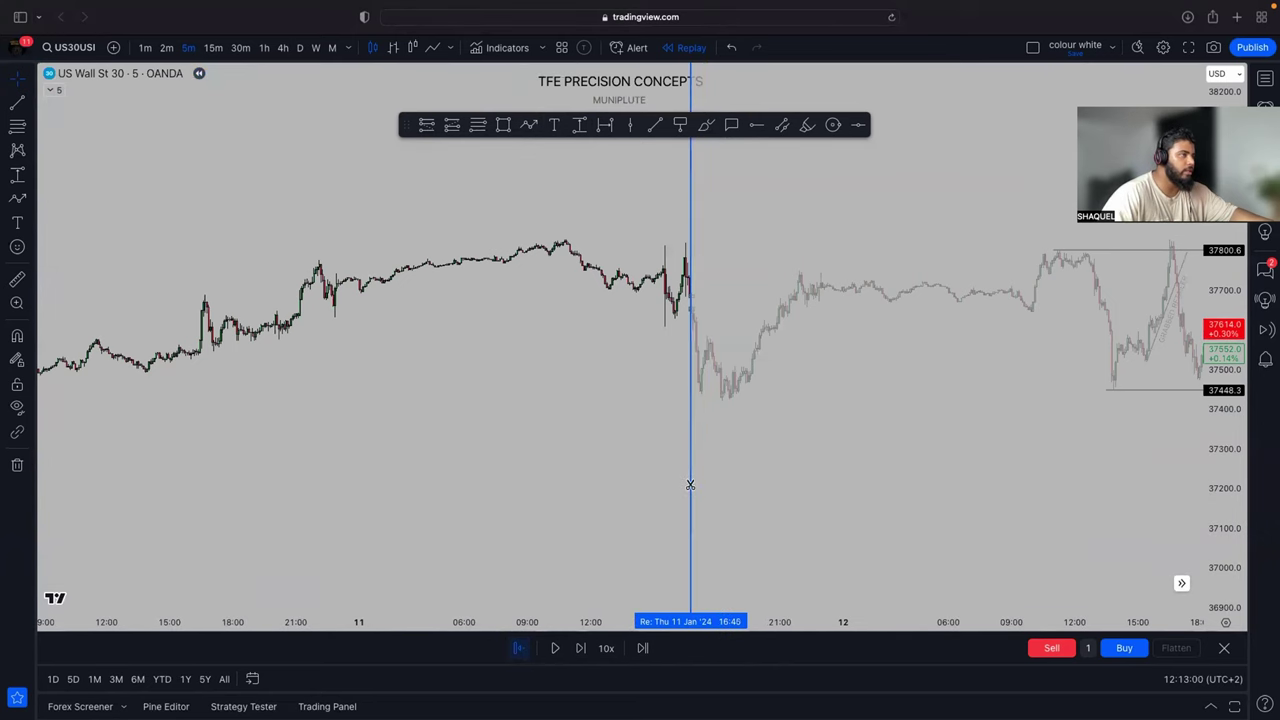
click(685, 491)
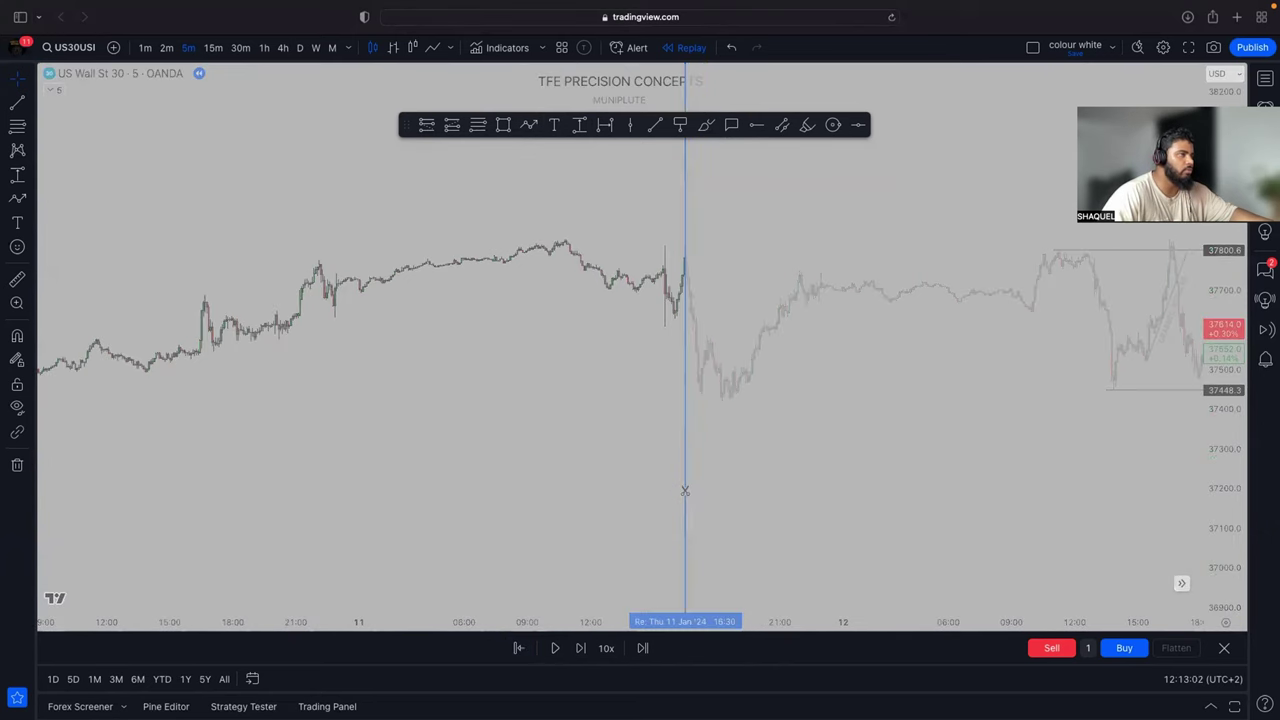
right_click(675, 457)
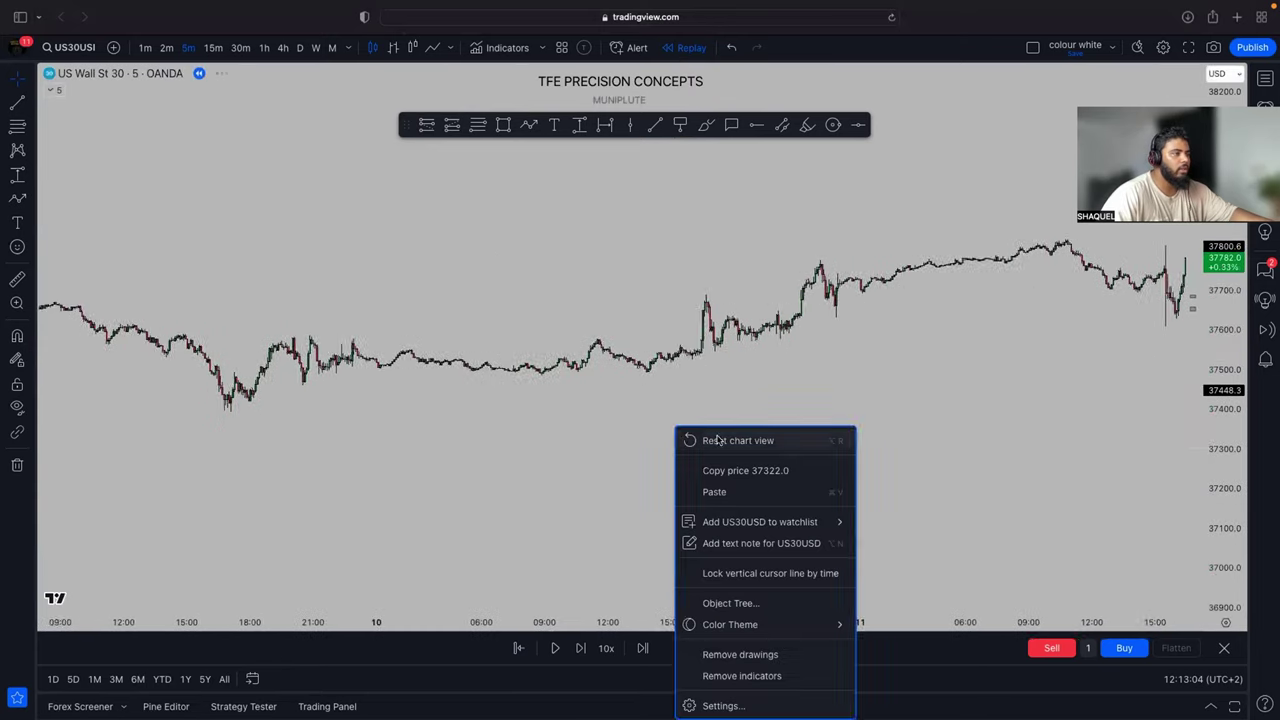
click(716, 440)
Delete the two small grey rectangles just after the last replay candle
scroll(749, 473, up, 6)
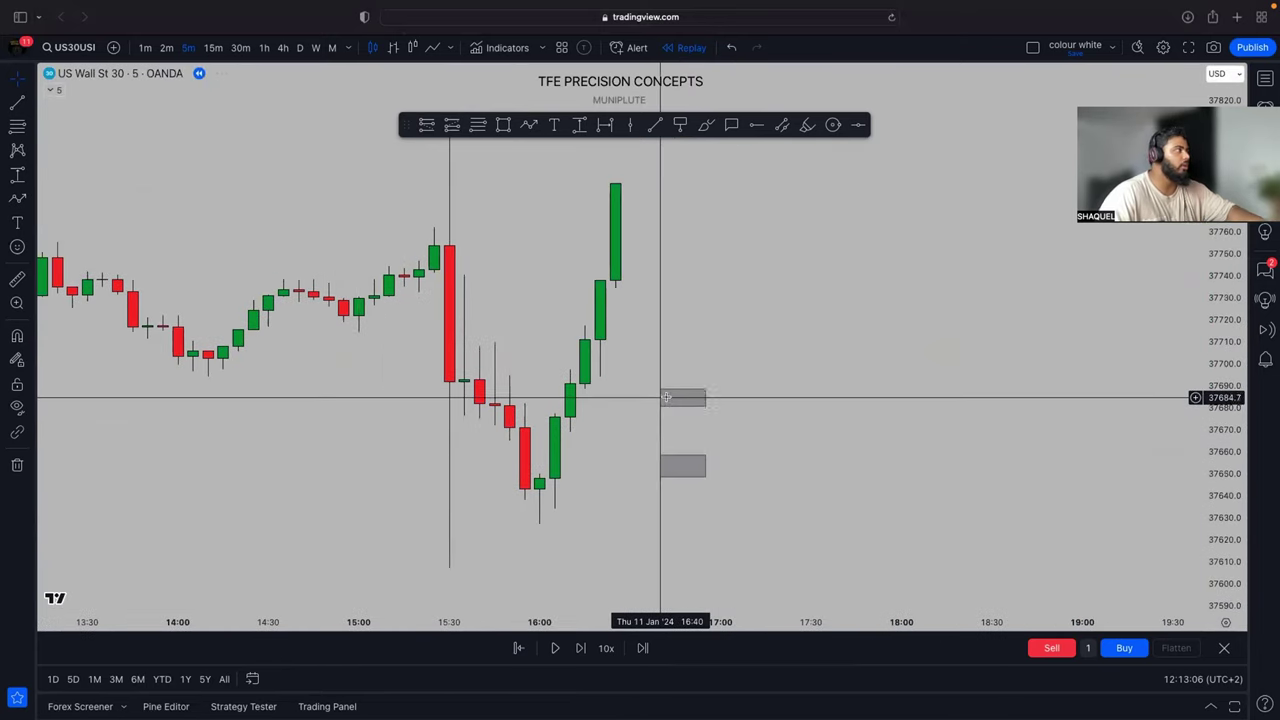
click(676, 400)
key(Delete)
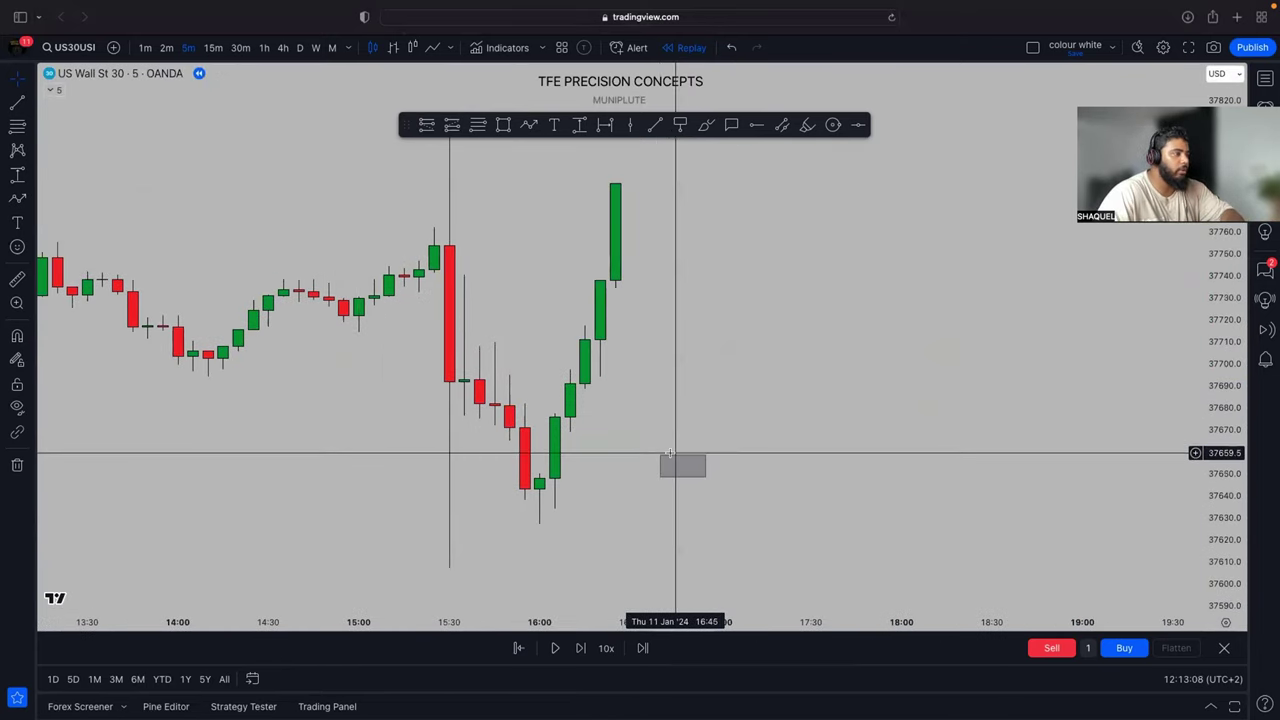
click(676, 458)
key(Delete)
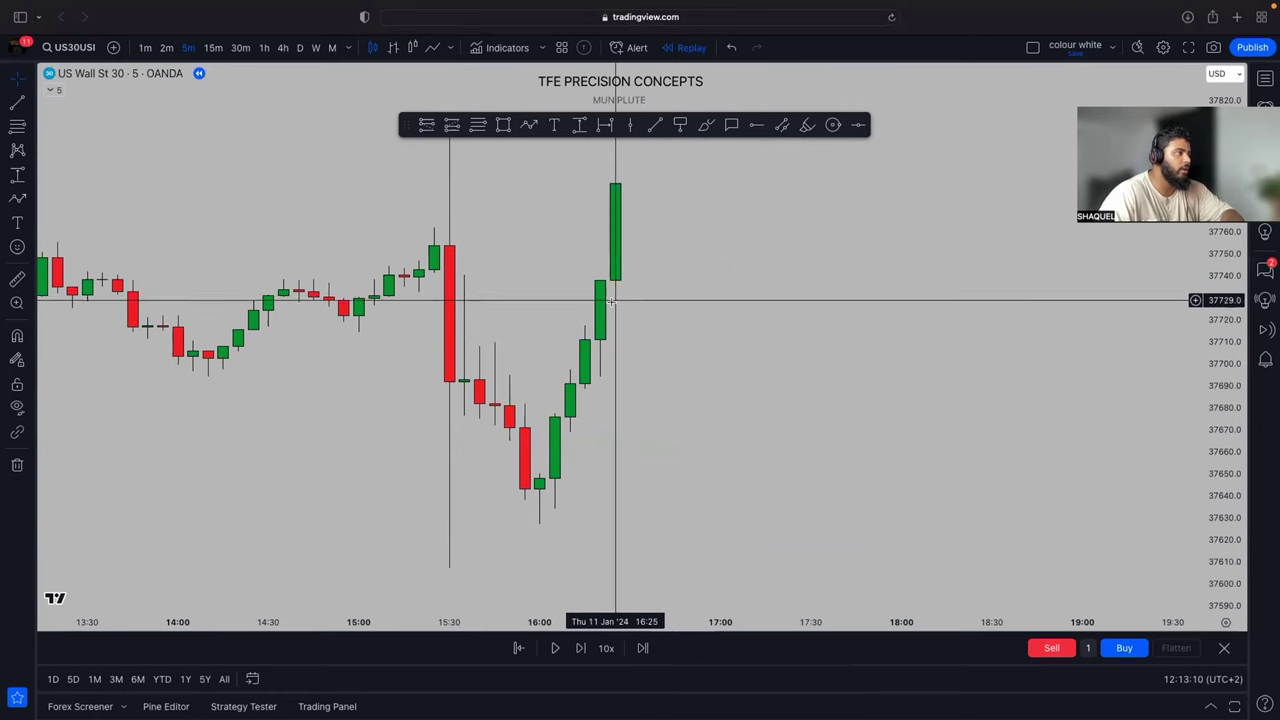
Switch the replay chart to the 1-minute timeframe
click(147, 47)
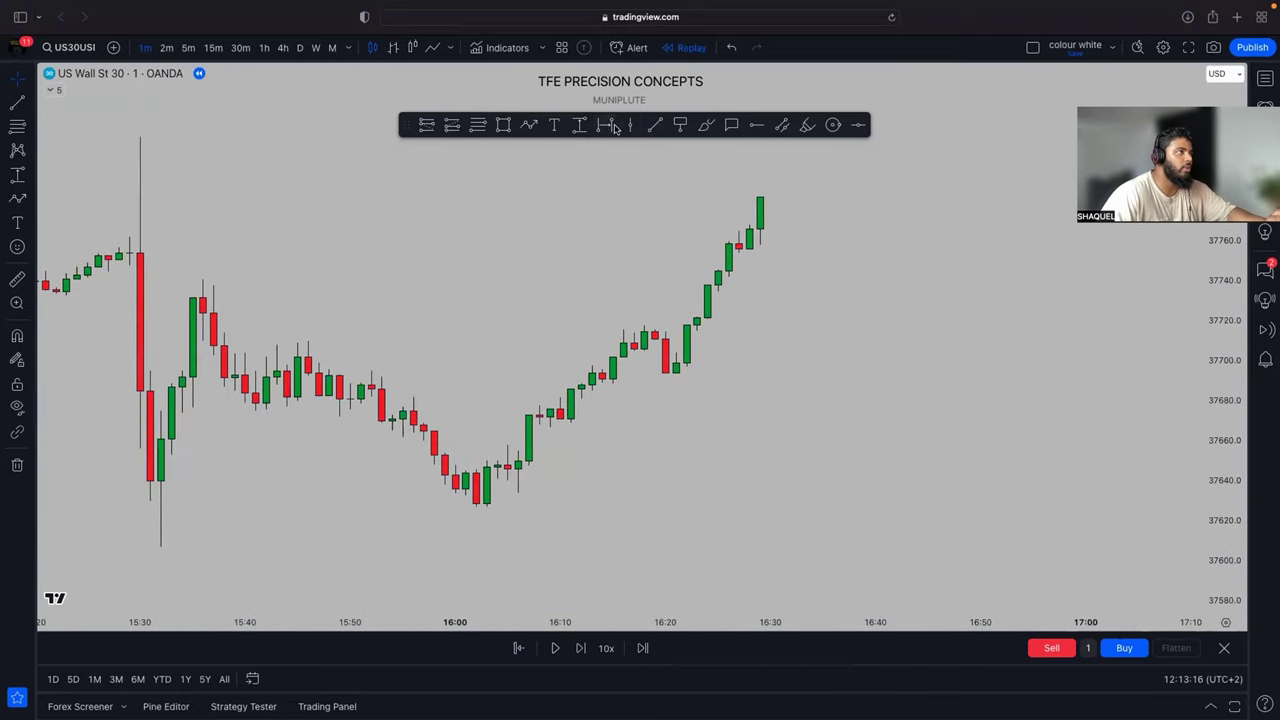
Draw a trend line beneath the rising candle lows, running from about 16:02 at 37617.9 to about 16:42
click(517, 497)
click(873, 219)
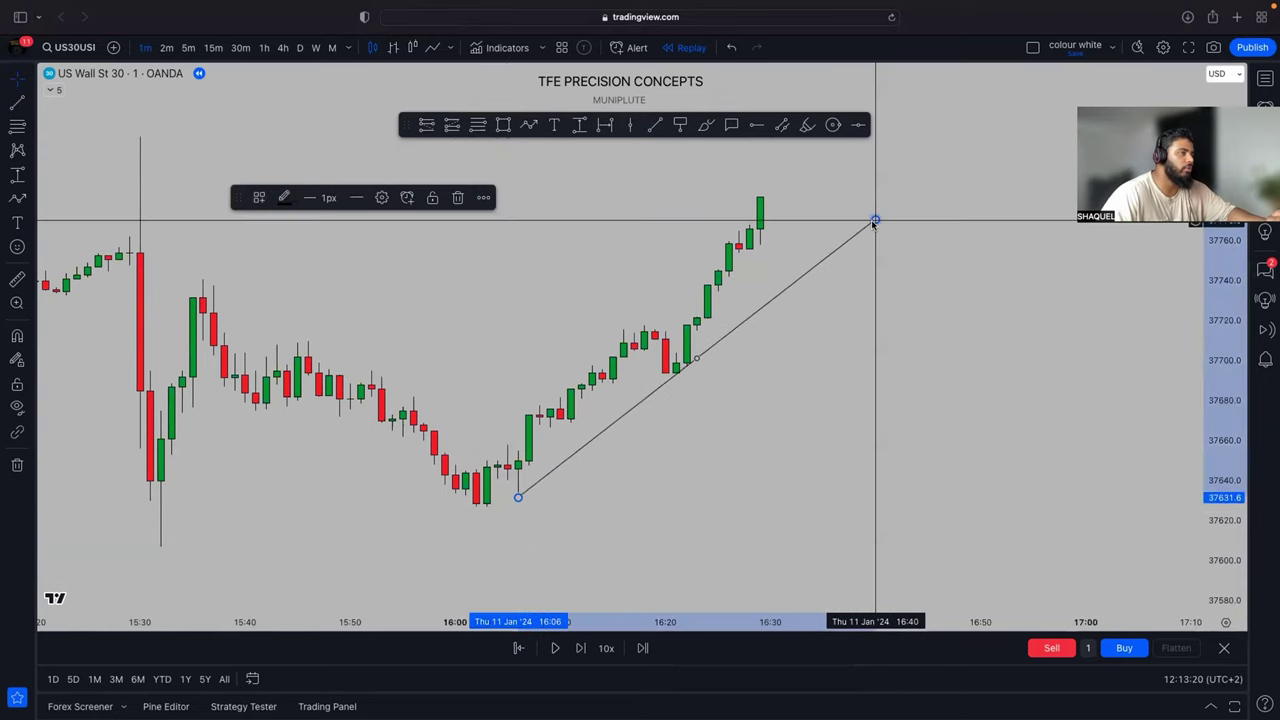
drag(507, 505, 475, 530)
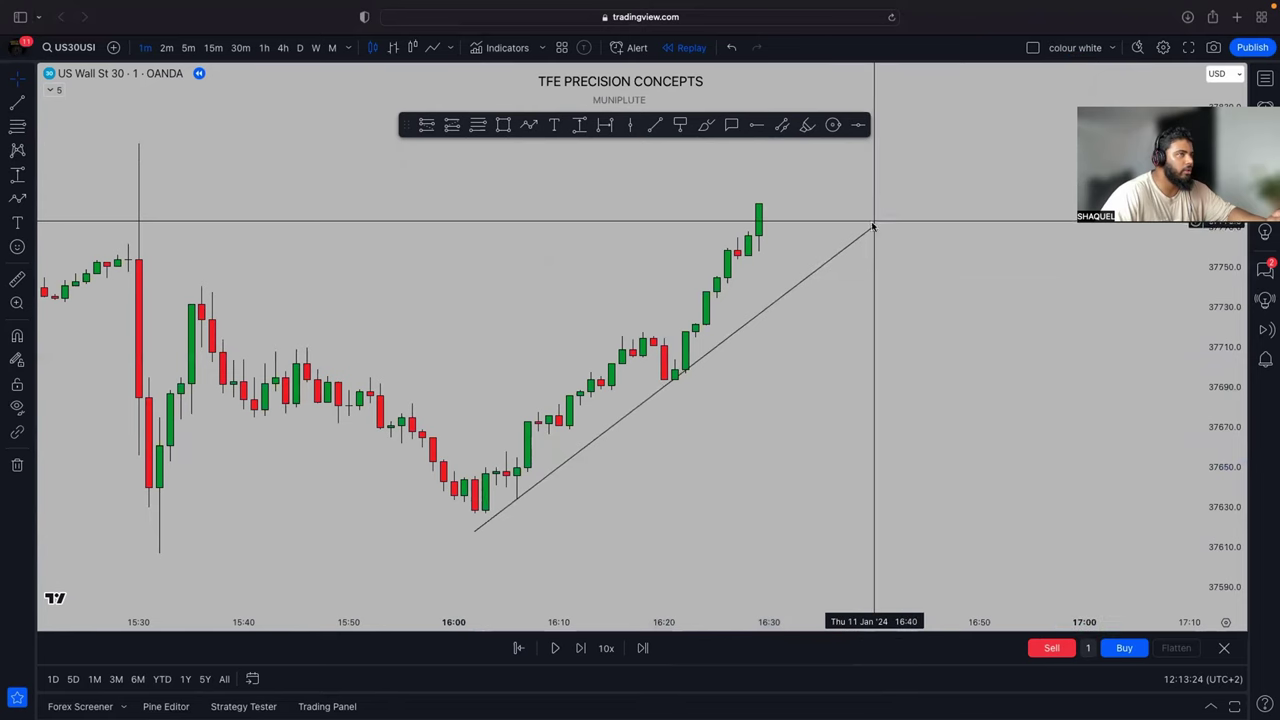
drag(873, 224, 894, 225)
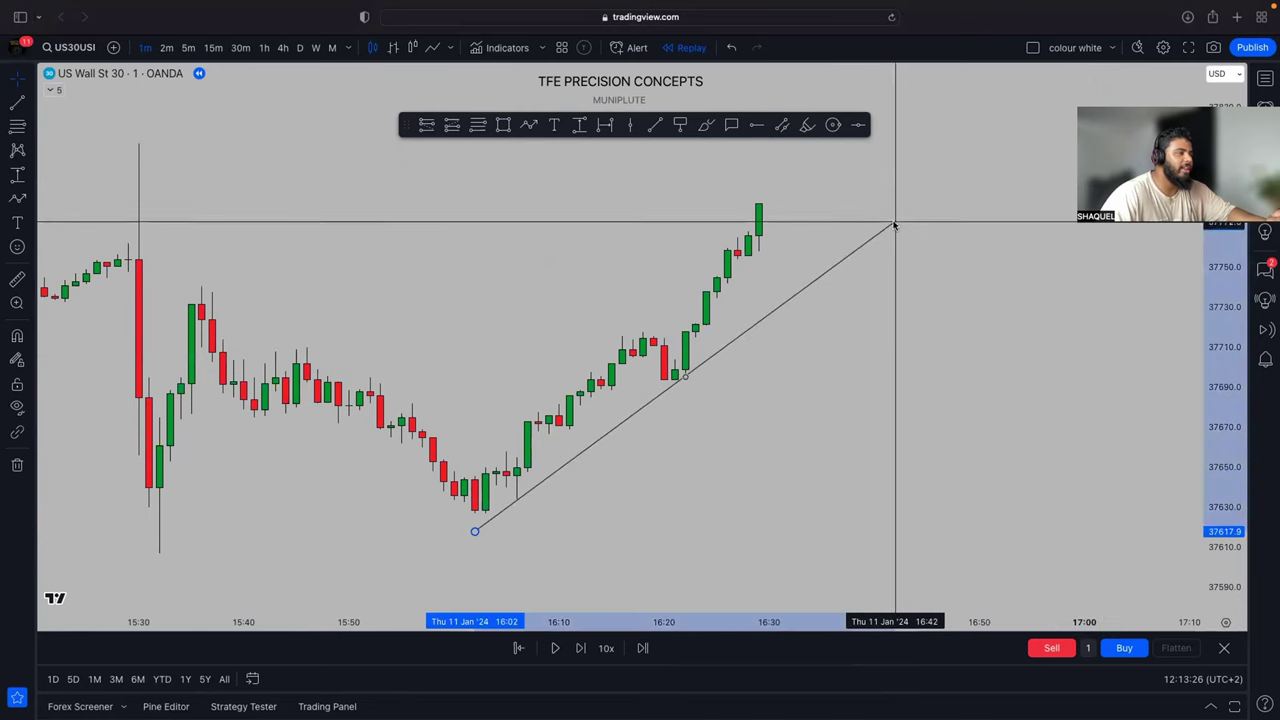
Mark the high of the 15:30 candle with a horizontal ray
drag(895, 337, 897, 354)
scroll(897, 354, down, 3)
click(756, 123)
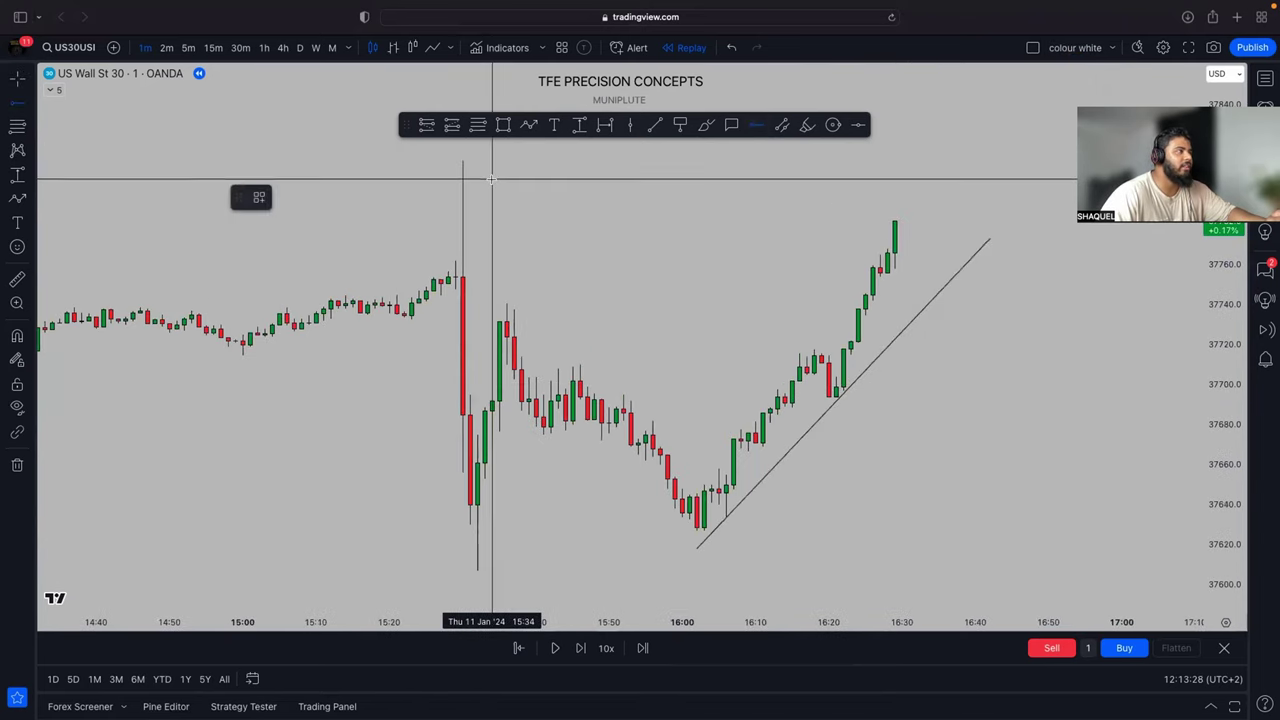
click(458, 161)
Advance the replay four candles, one at a time, to 16:33
drag(714, 284, 431, 238)
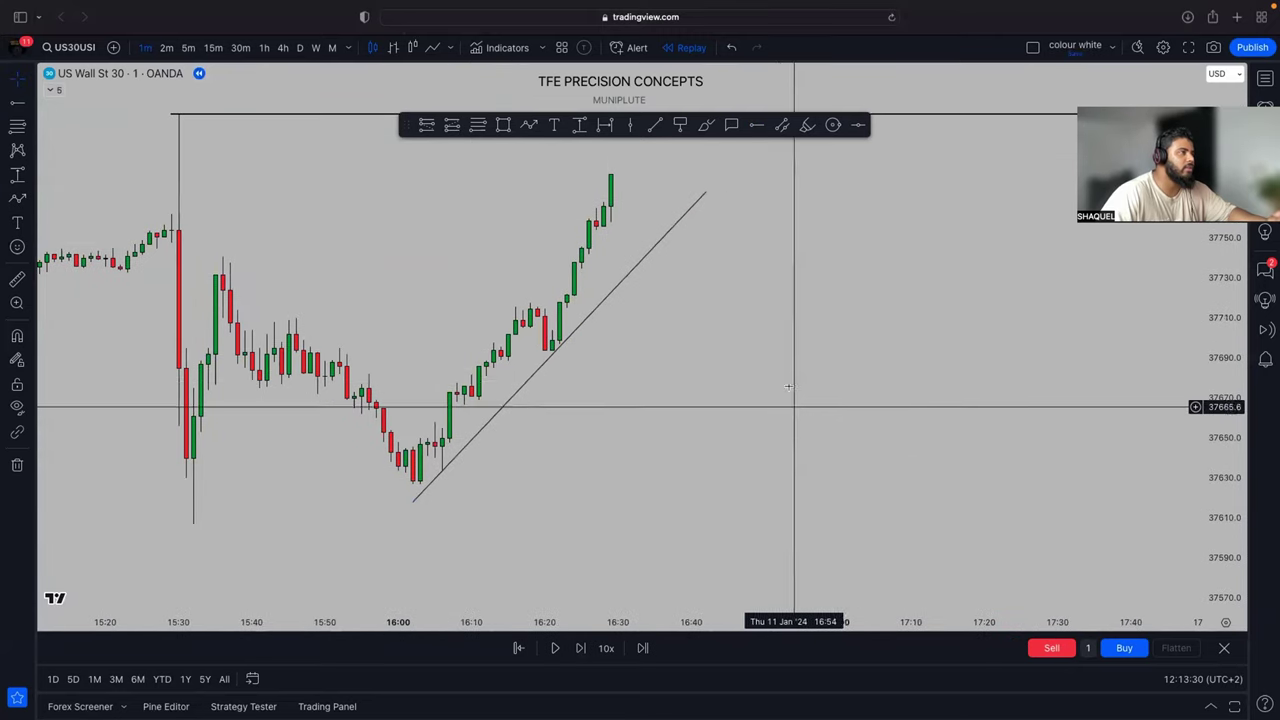
click(584, 648)
click(584, 648)
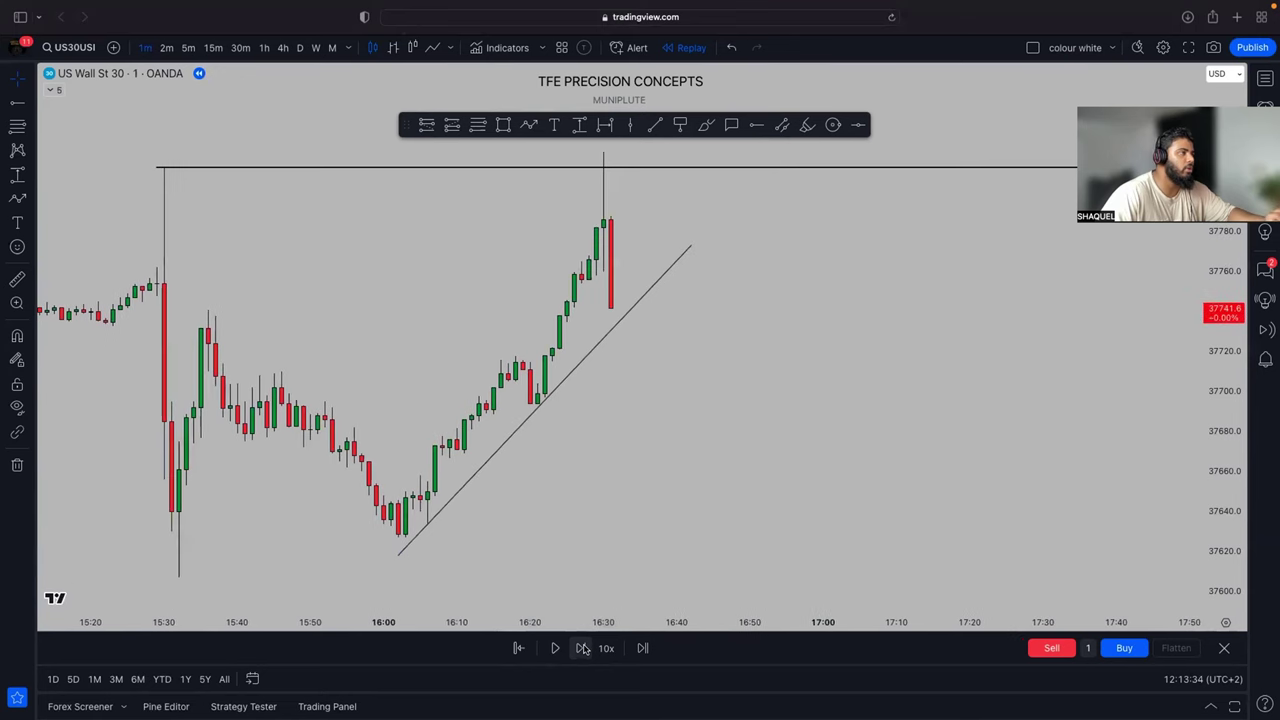
click(584, 648)
click(584, 648)
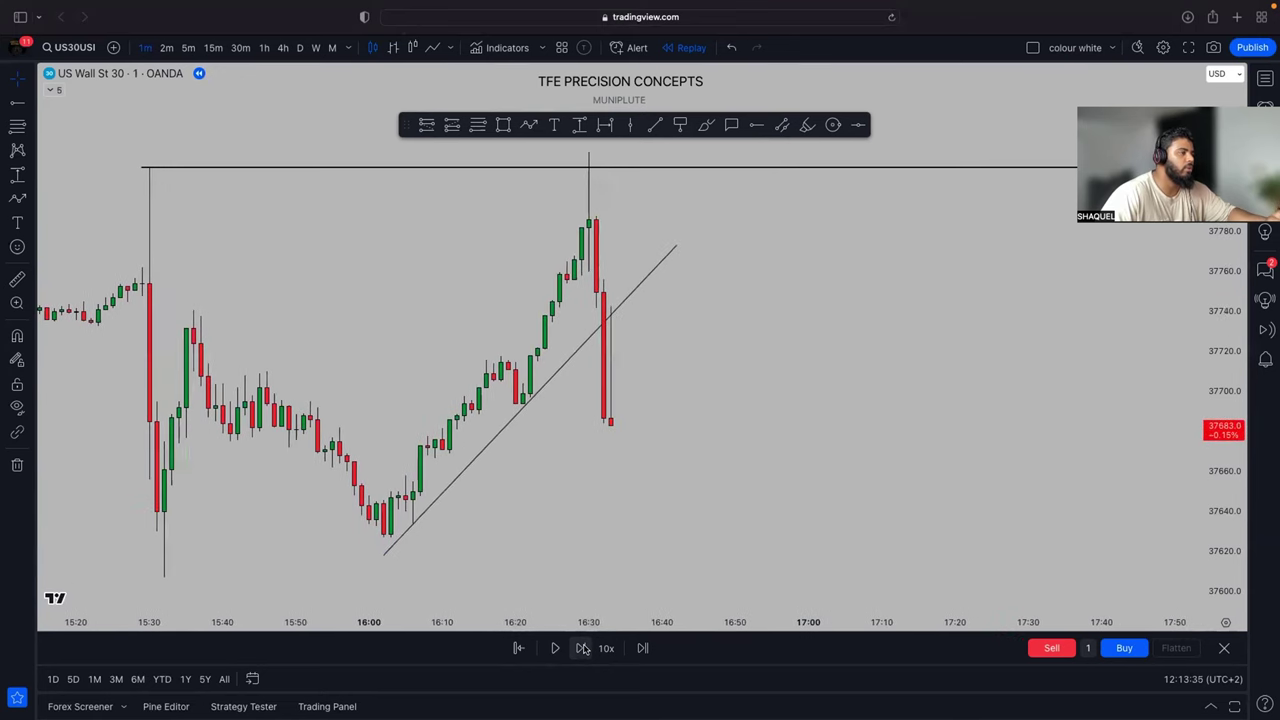
Place a short position drawing at 16:33 with entry at about 37738.6, and sell 10 units at market
click(426, 124)
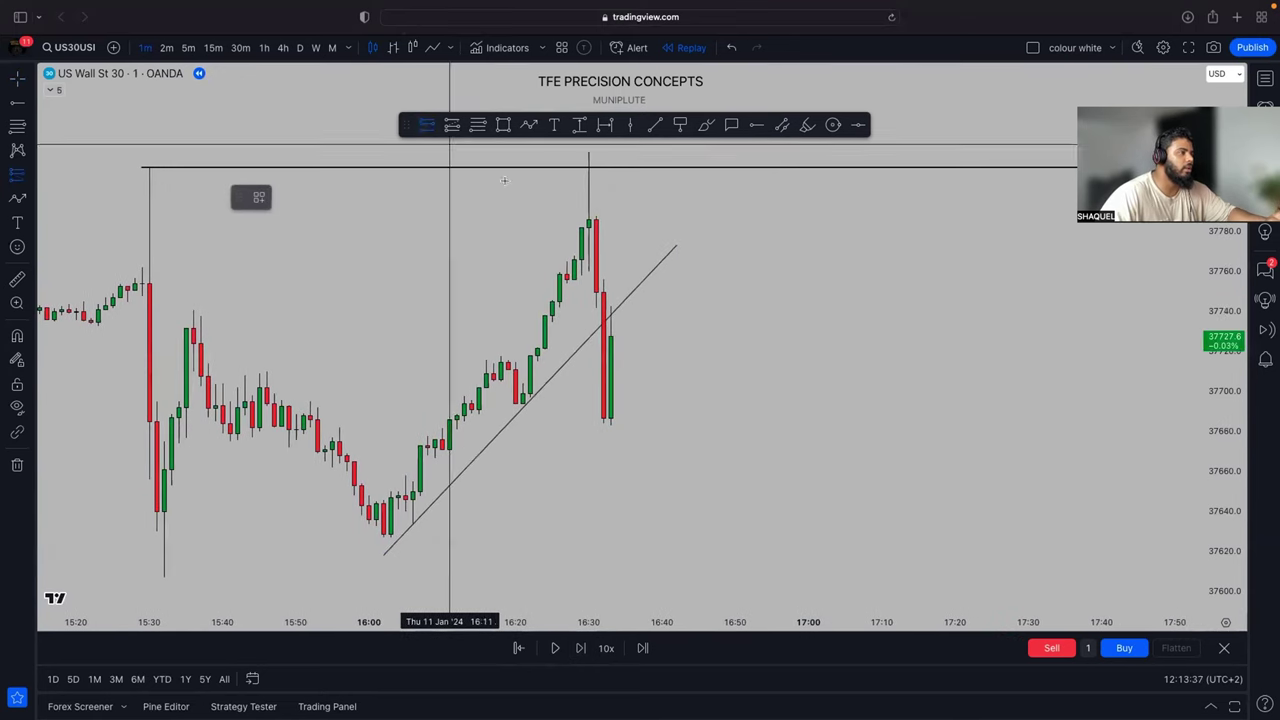
click(610, 314)
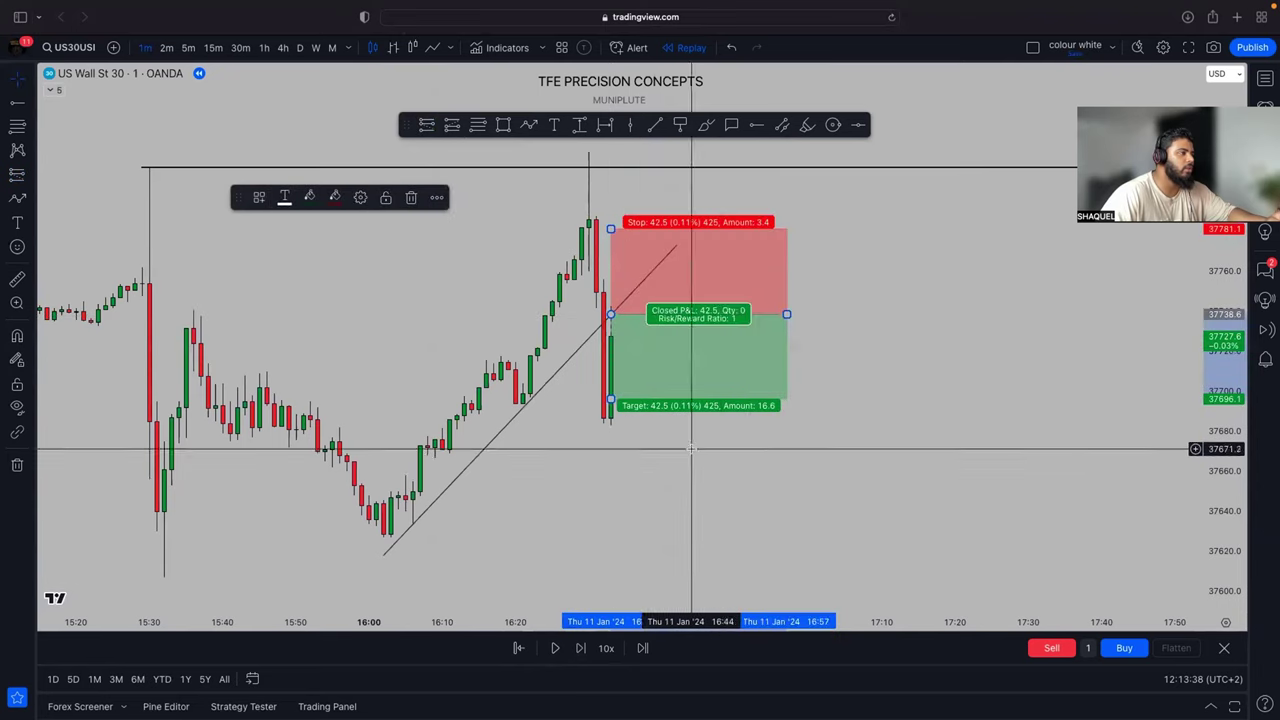
click(1090, 647)
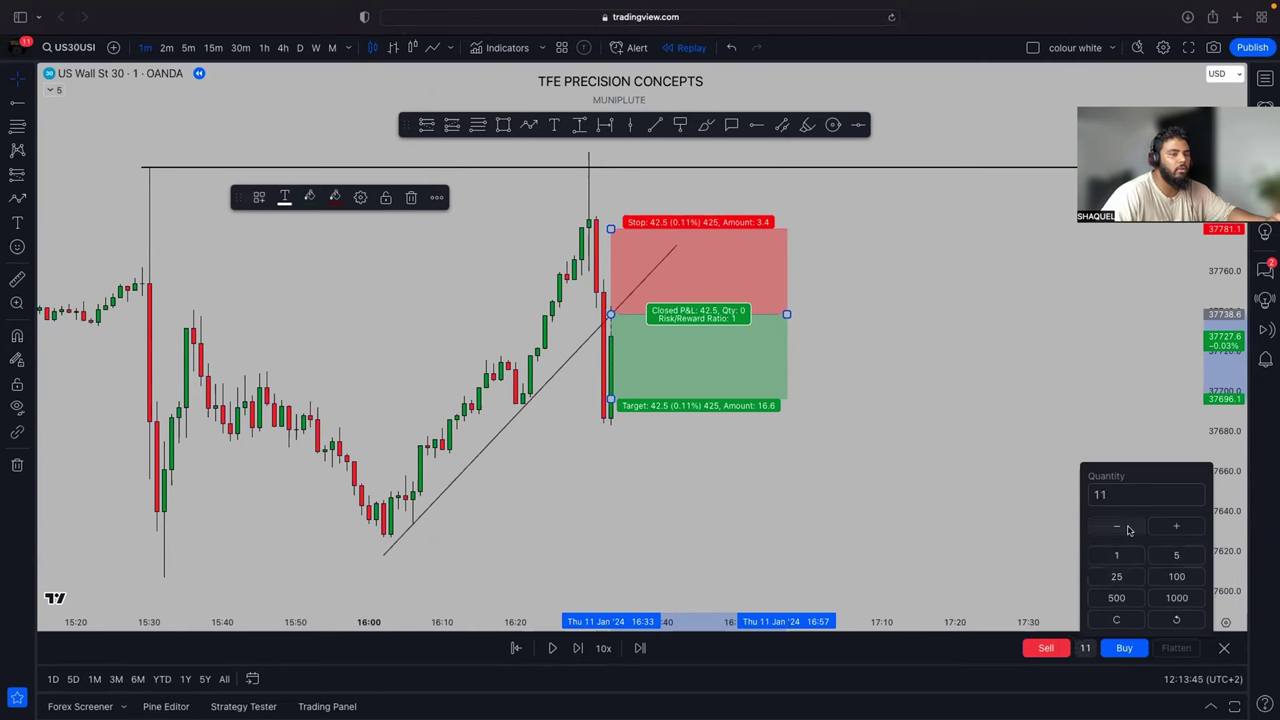
click(1048, 648)
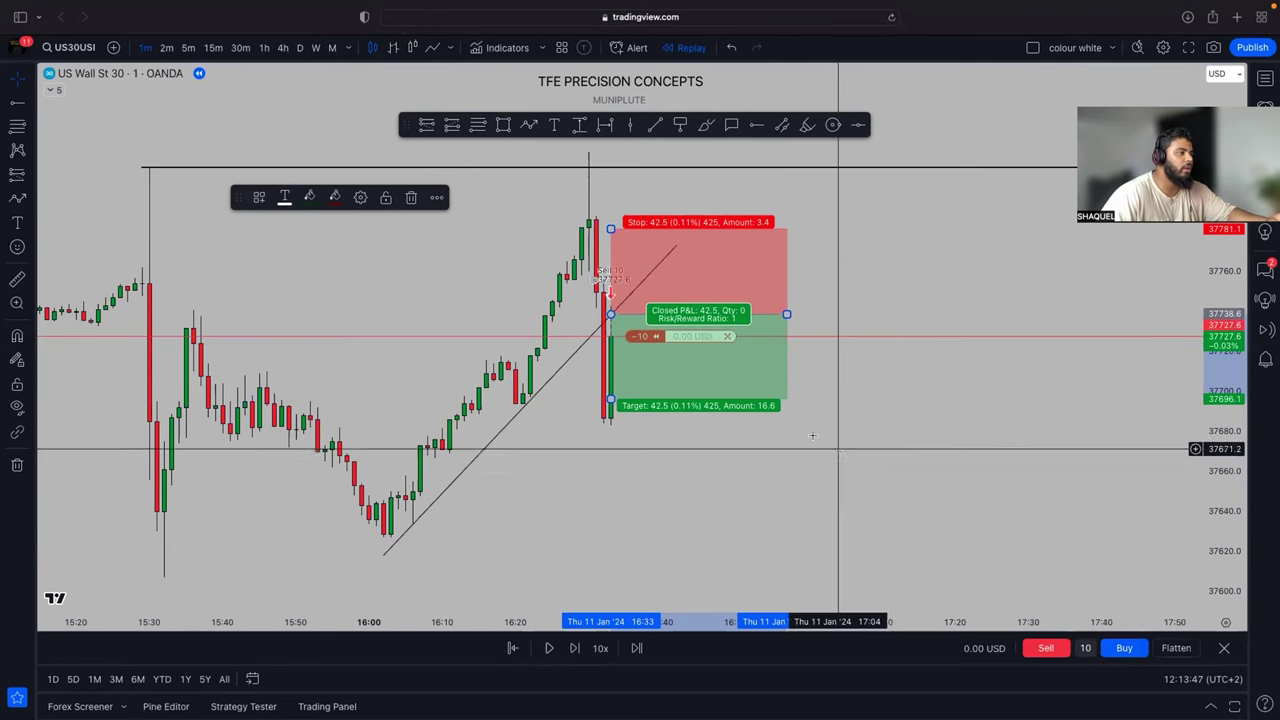
Align the short position drawing's entry with the sell order and set a 59.4-point stop and 118.7-point target, for a risk/reward ratio of 2
drag(668, 315, 664, 337)
drag(610, 250, 611, 218)
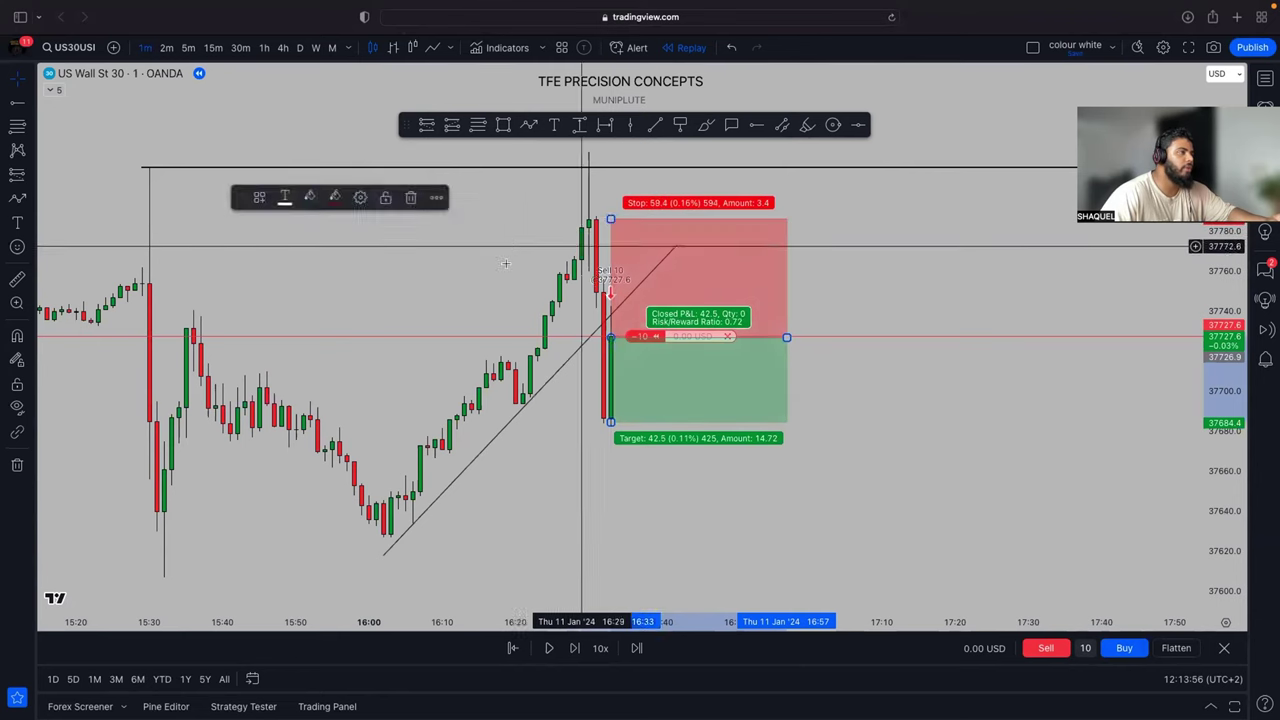
drag(492, 257, 523, 157)
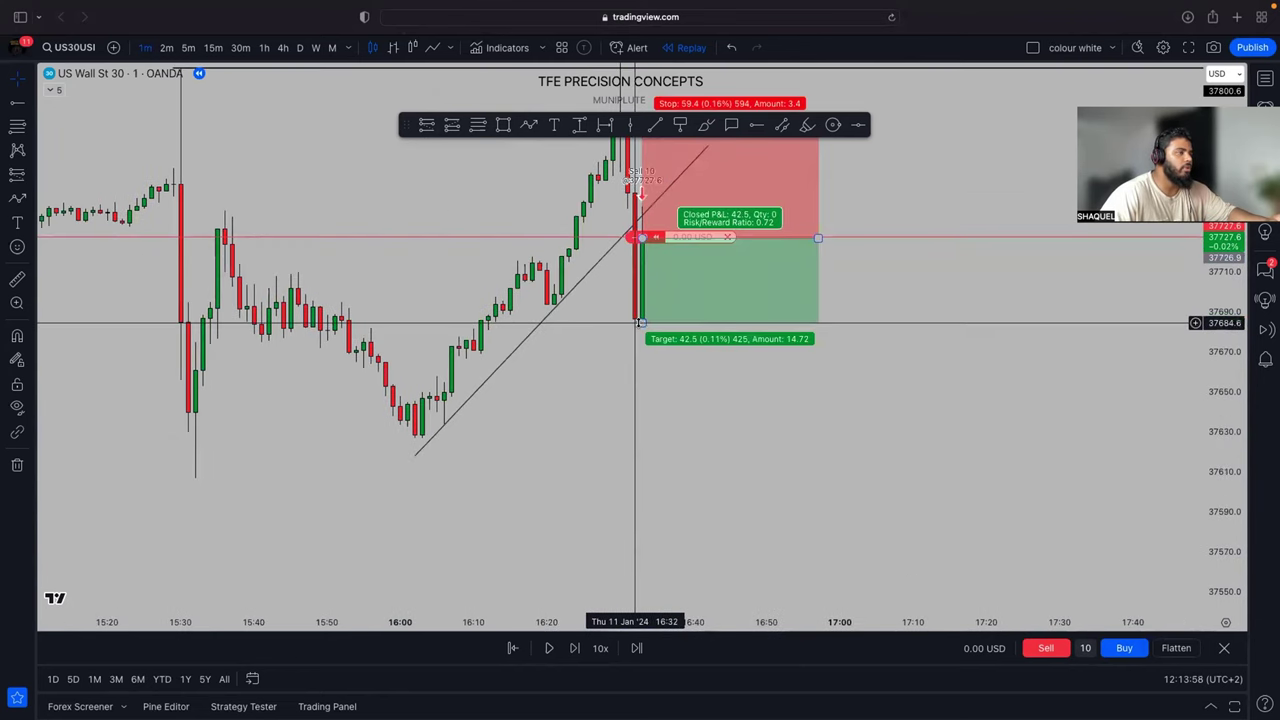
drag(640, 322, 640, 476)
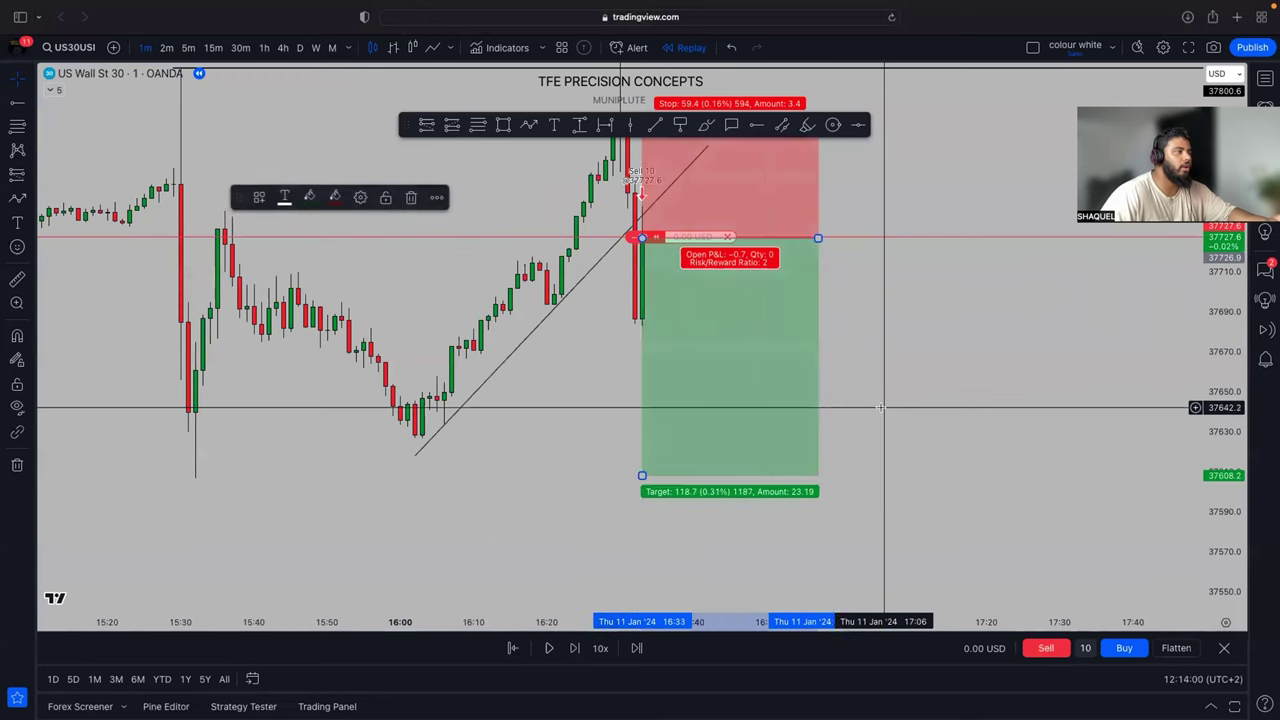
click(881, 407)
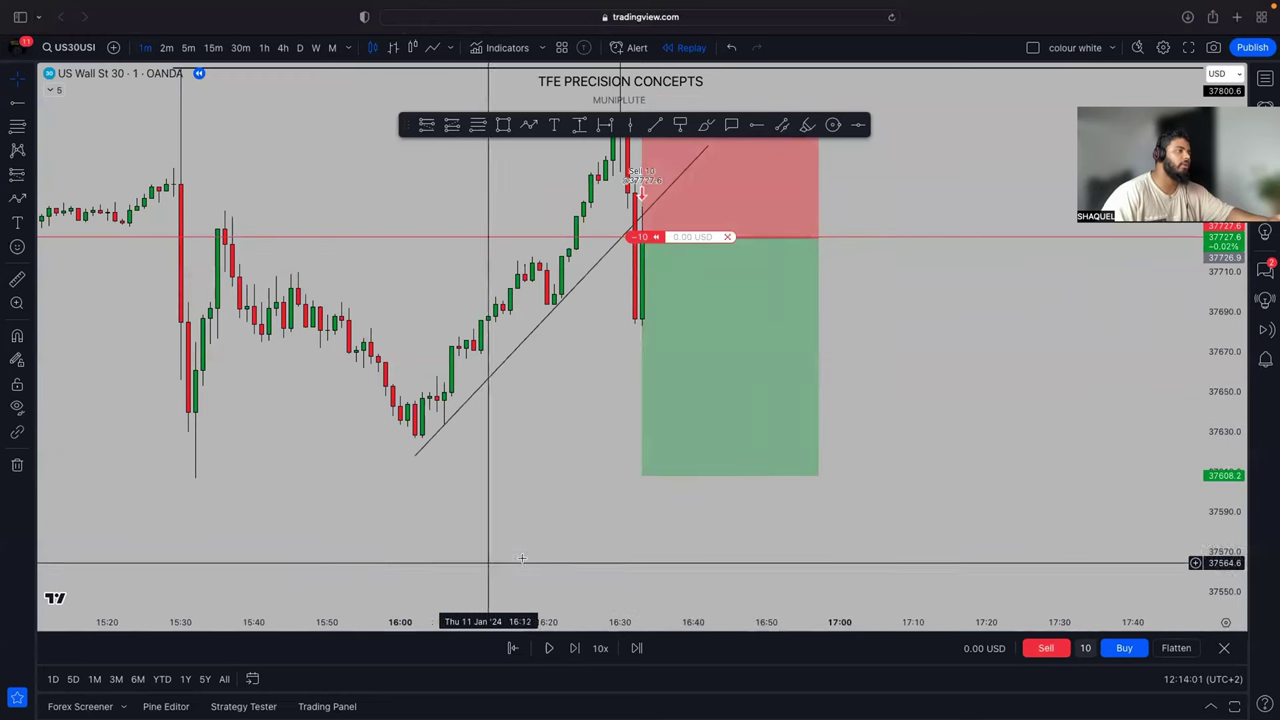
Advance the replay candle by candle to 16:51, past the target, and close the 10-unit short trade
click(577, 648)
click(577, 648)
click(577, 648)
click(577, 648)
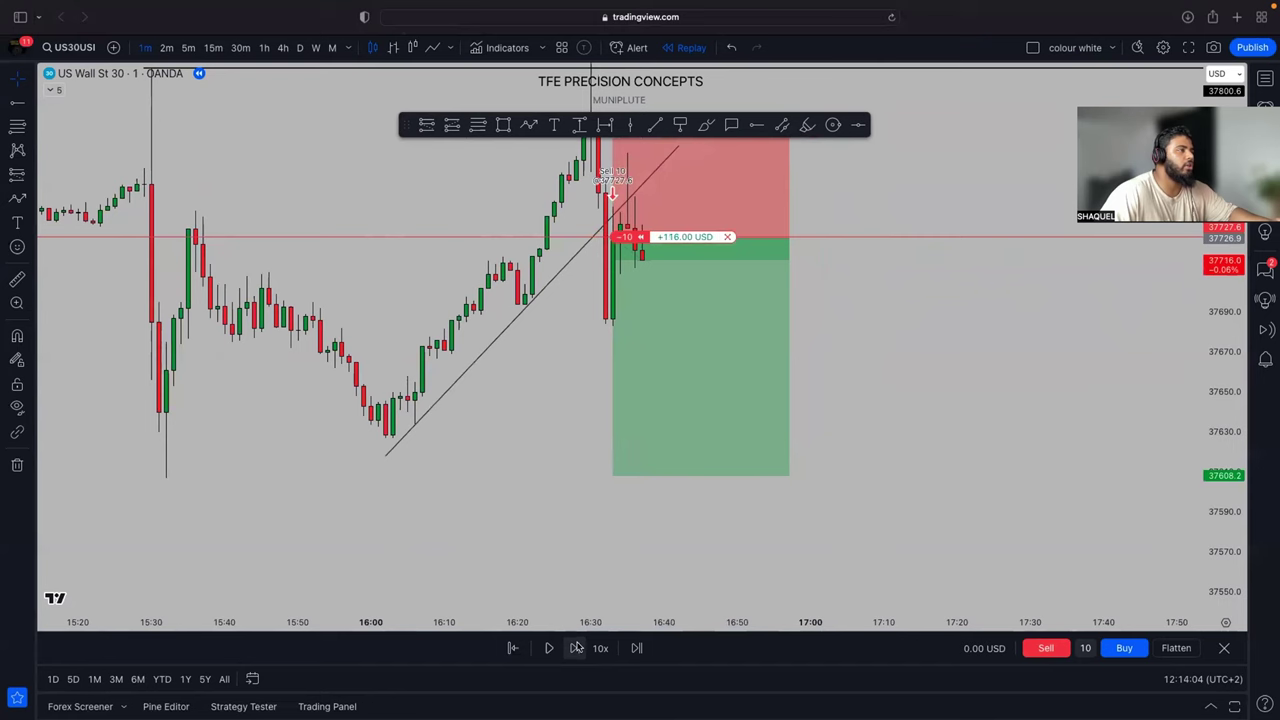
click(577, 648)
click(577, 648)
click(577, 648)
click(577, 648)
click(577, 648)
click(577, 648)
click(577, 648)
click(577, 648)
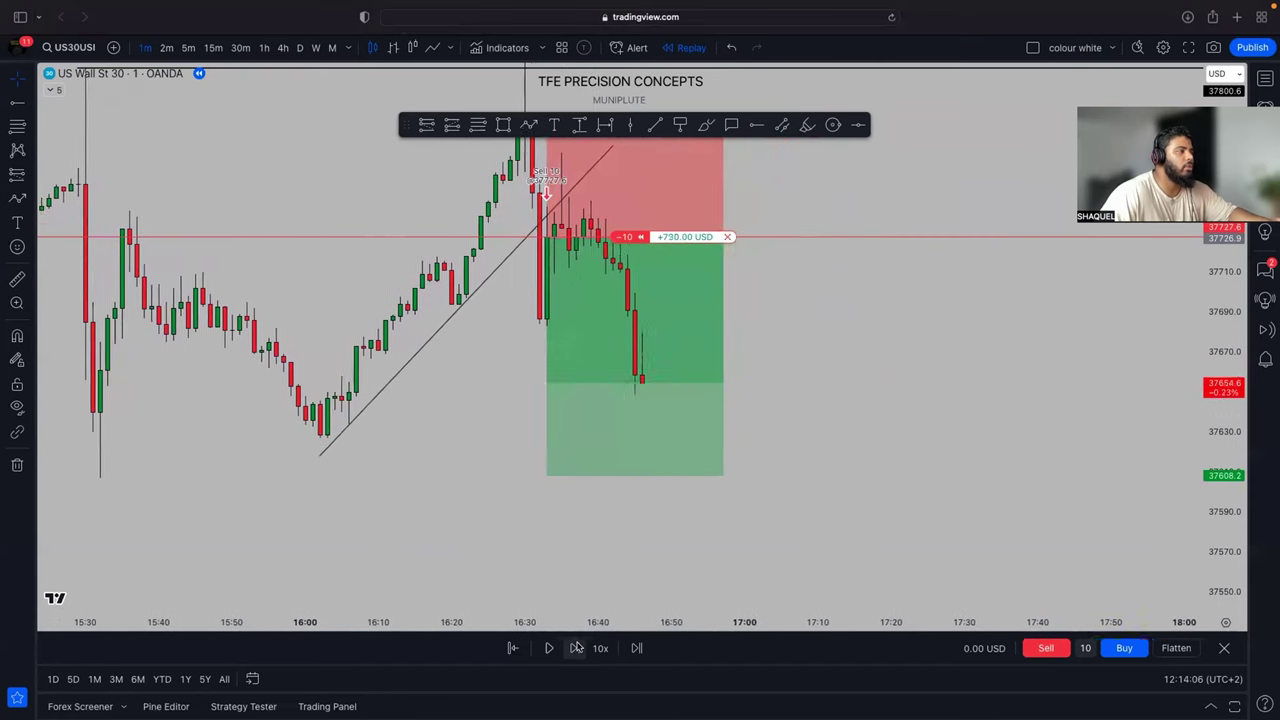
click(577, 648)
click(577, 648)
click(577, 648)
click(577, 648)
click(577, 648)
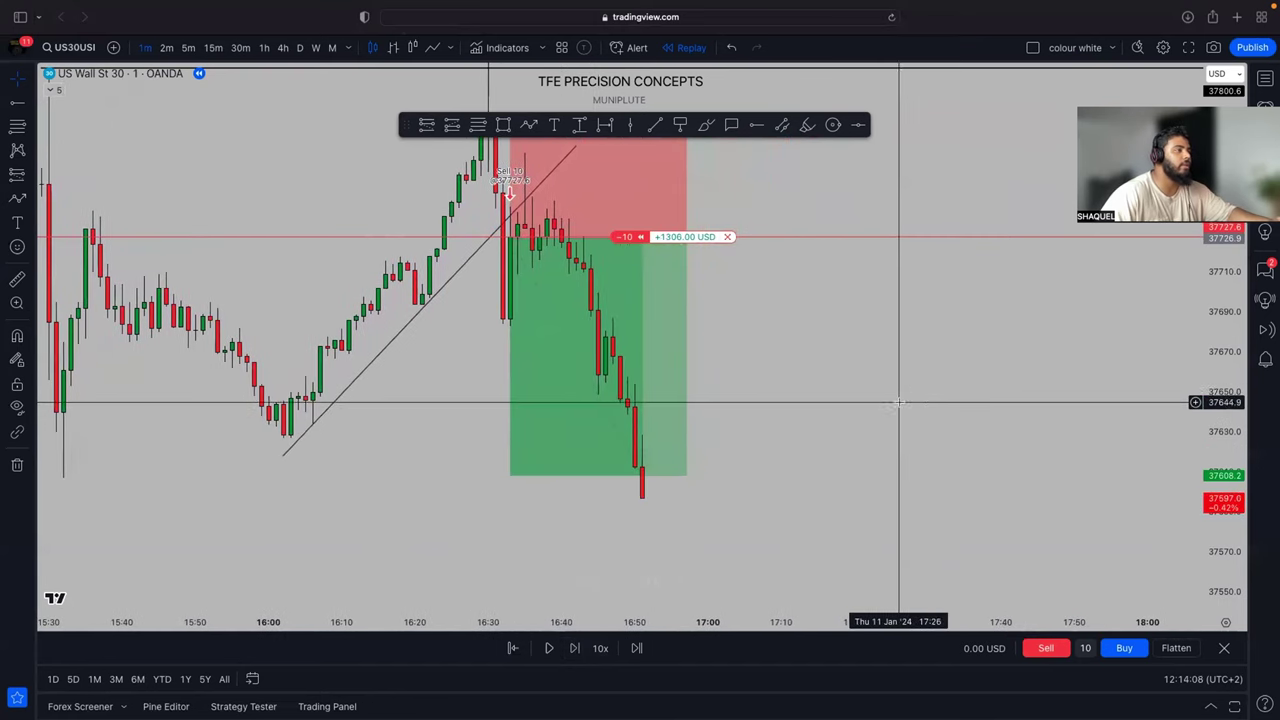
drag(899, 402, 958, 407)
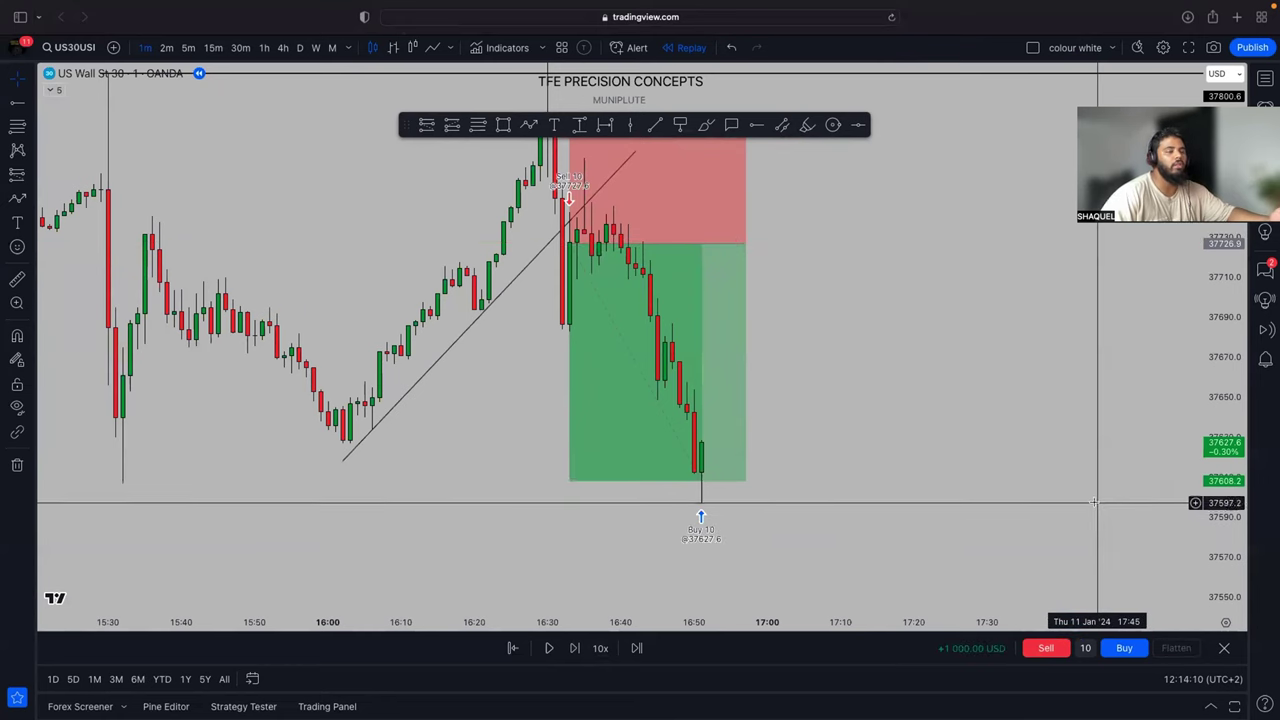
drag(1003, 376, 1010, 380)
drag(1214, 341, 1219, 409)
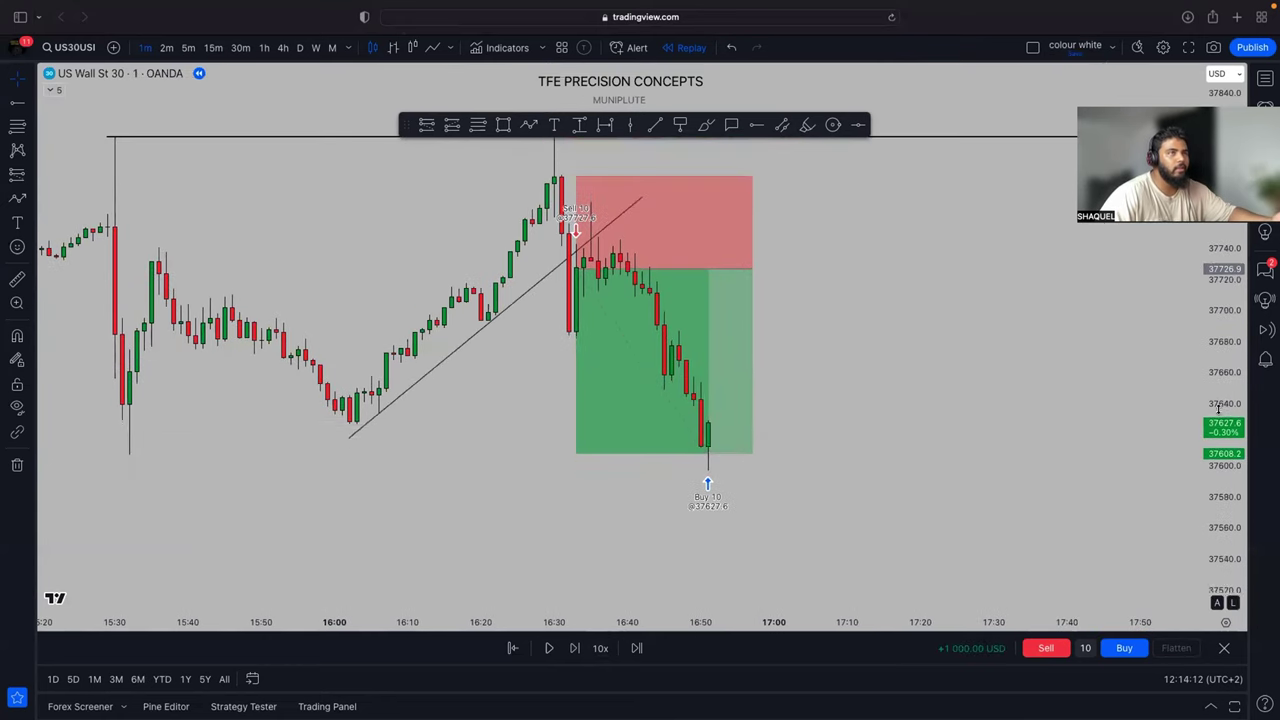
drag(1038, 425, 1044, 429)
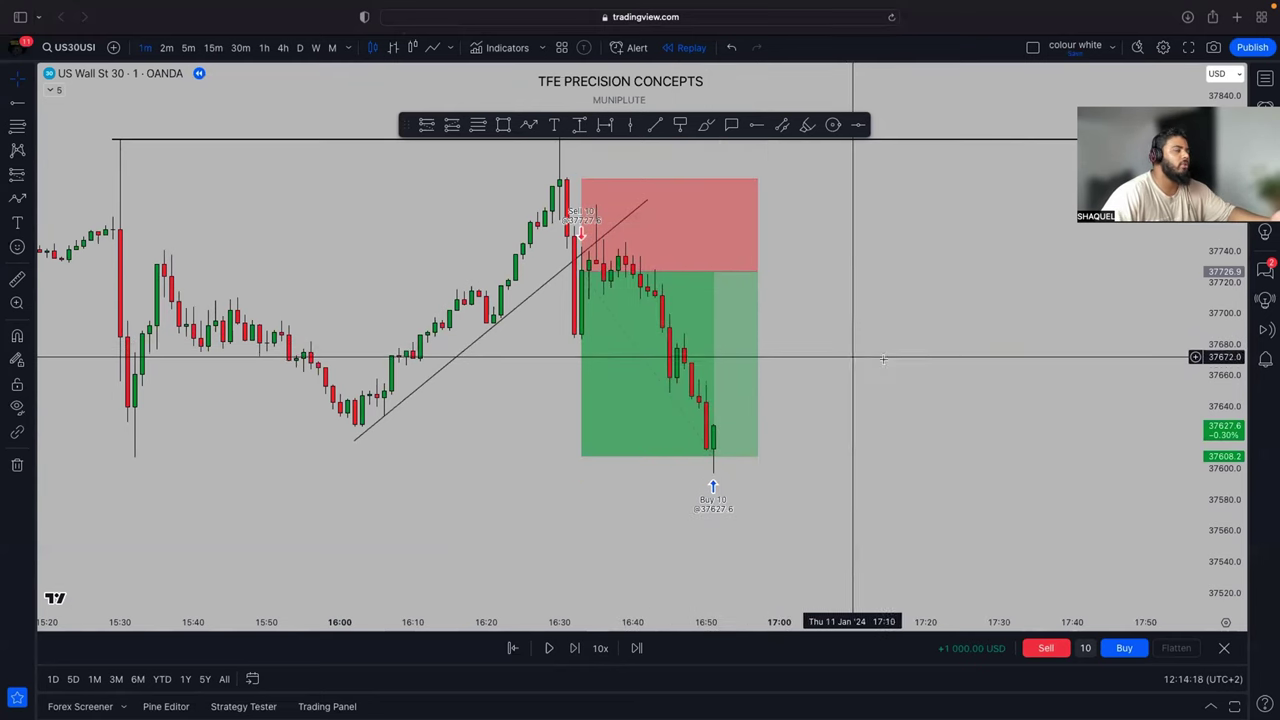
drag(865, 360, 922, 377)
scroll(887, 342, down, 1)
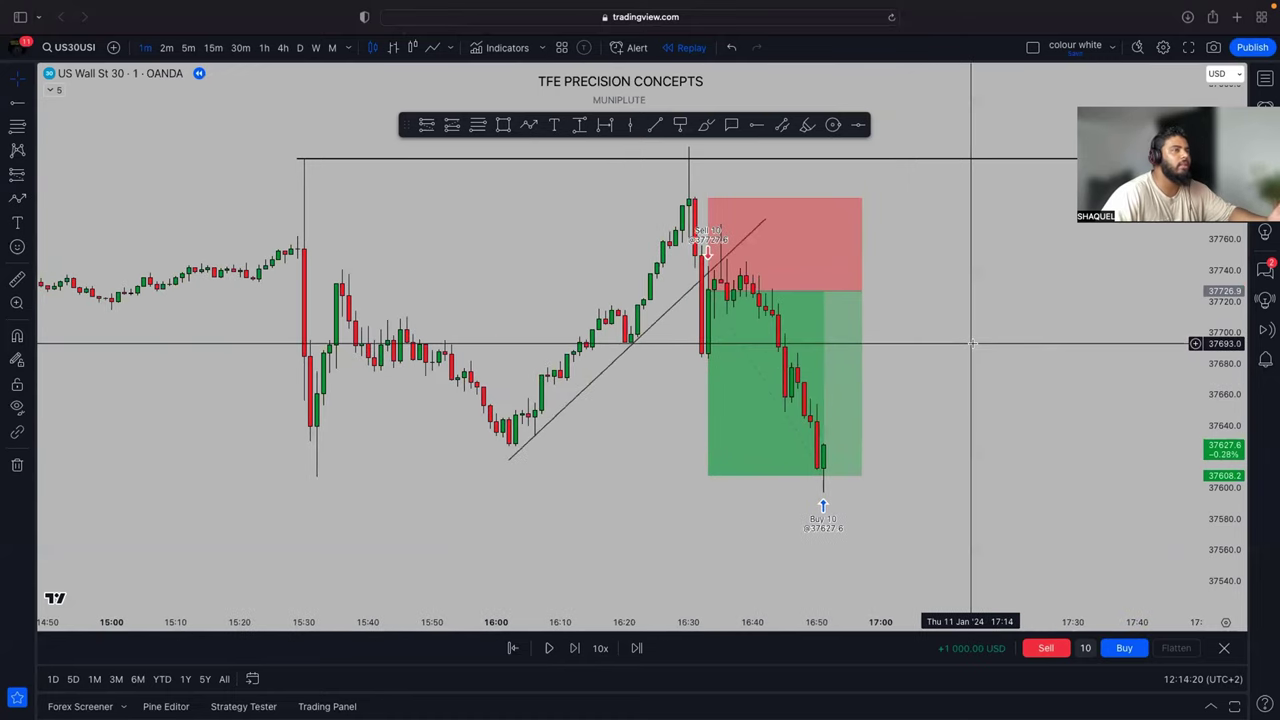